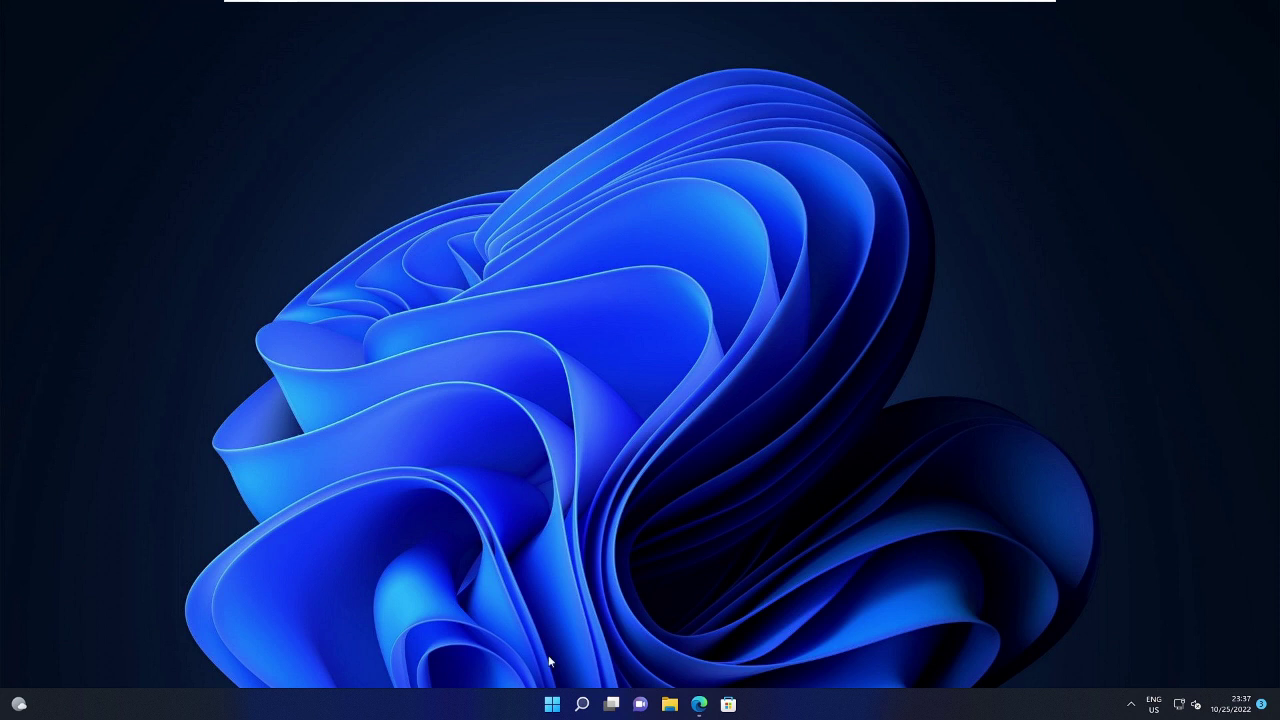
Step: Search Windows for 'services' to bring up the Services app
click(584, 705)
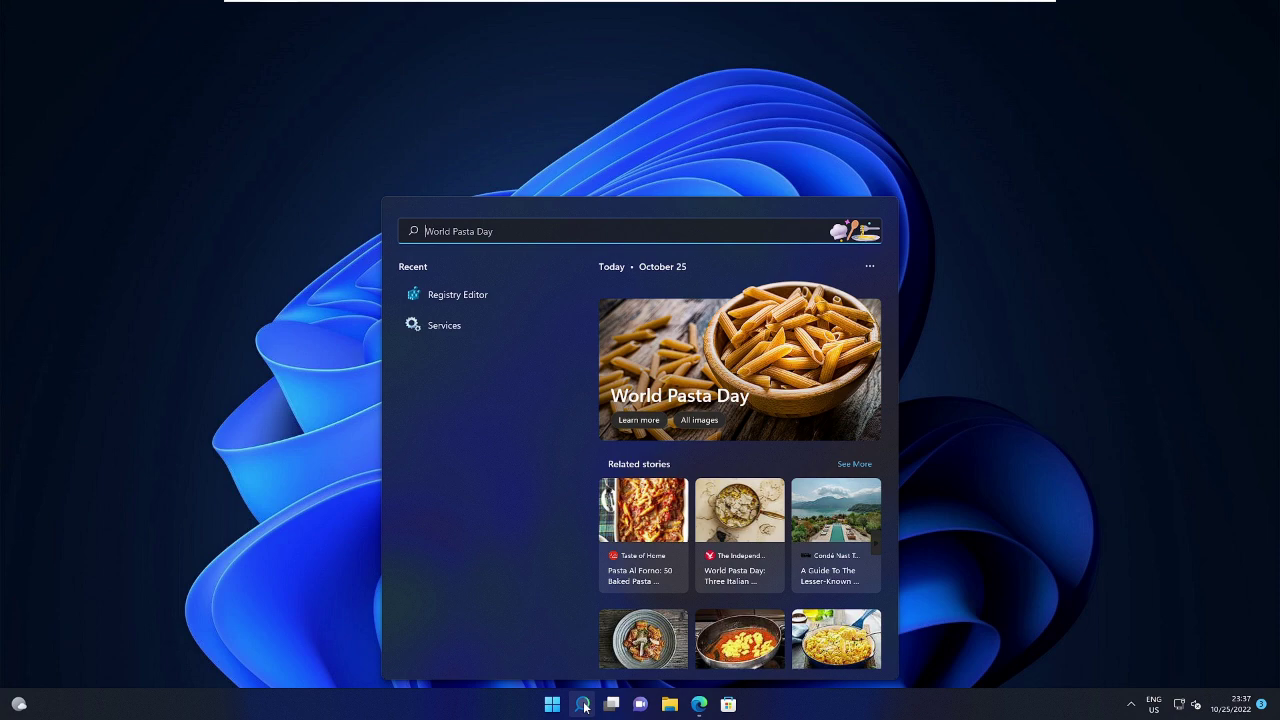
text(services)
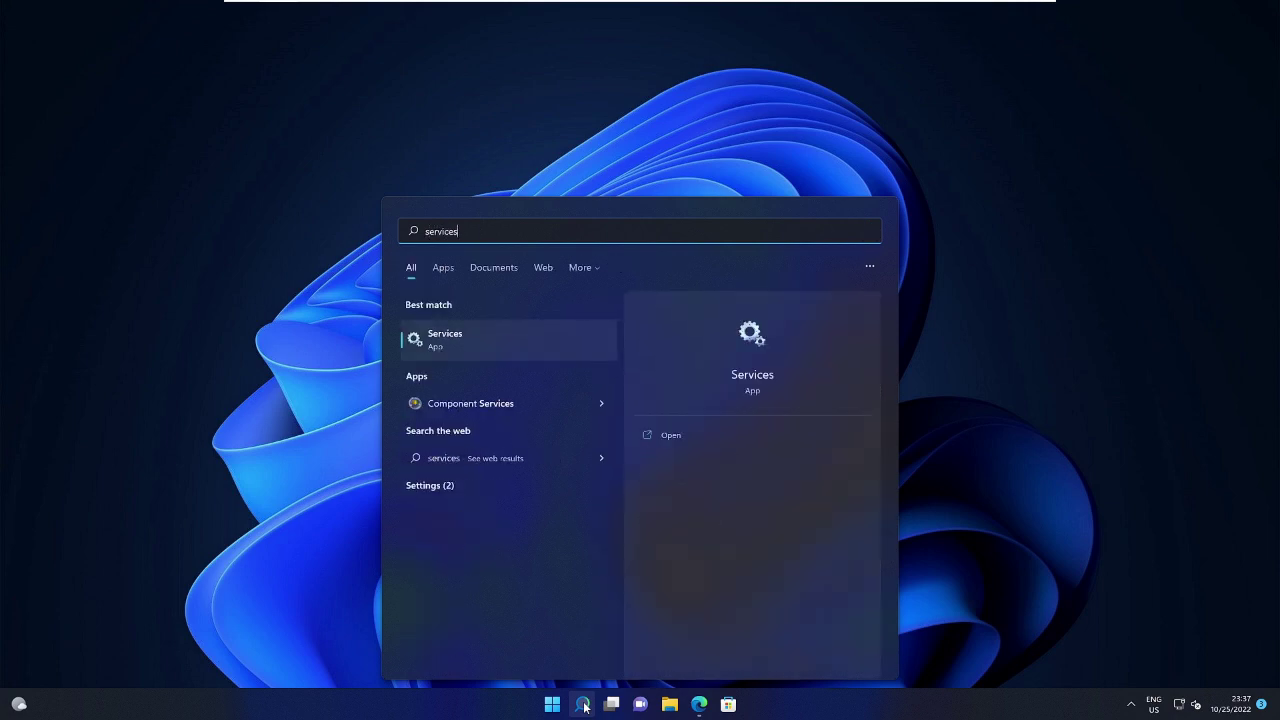
Step: Launch Services and jump to the services starting with W
click(523, 333)
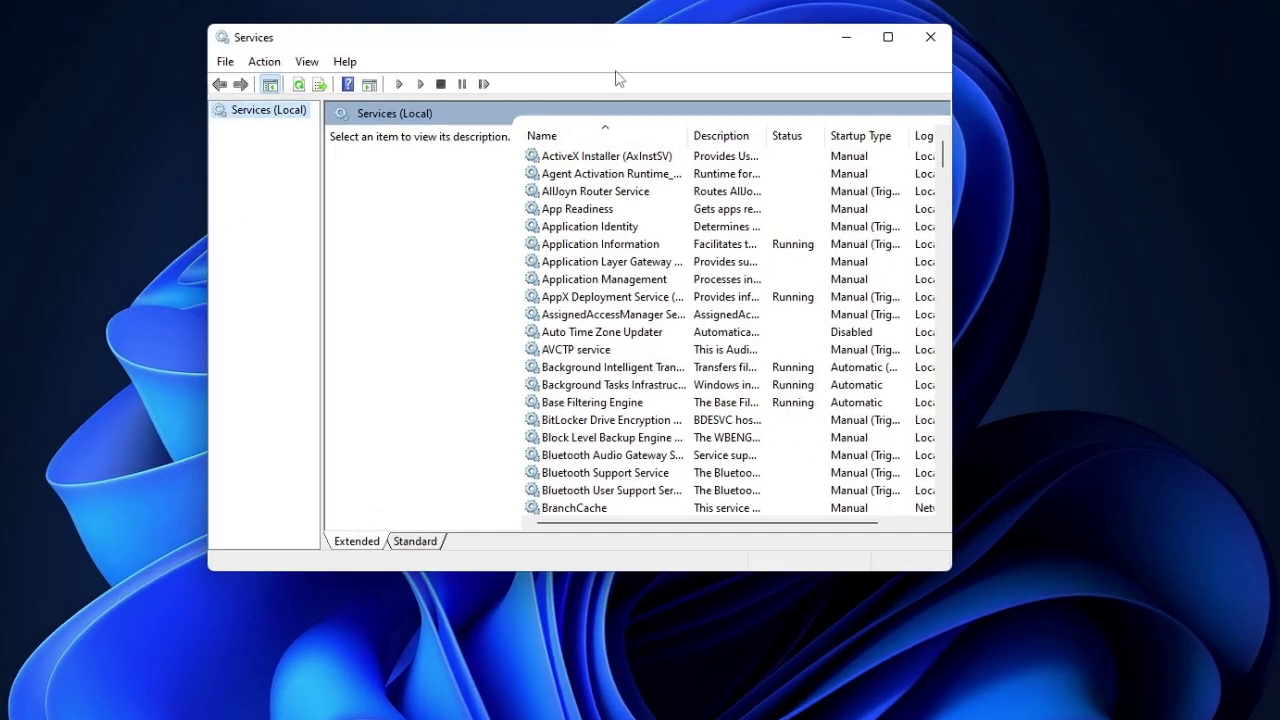
click(610, 251)
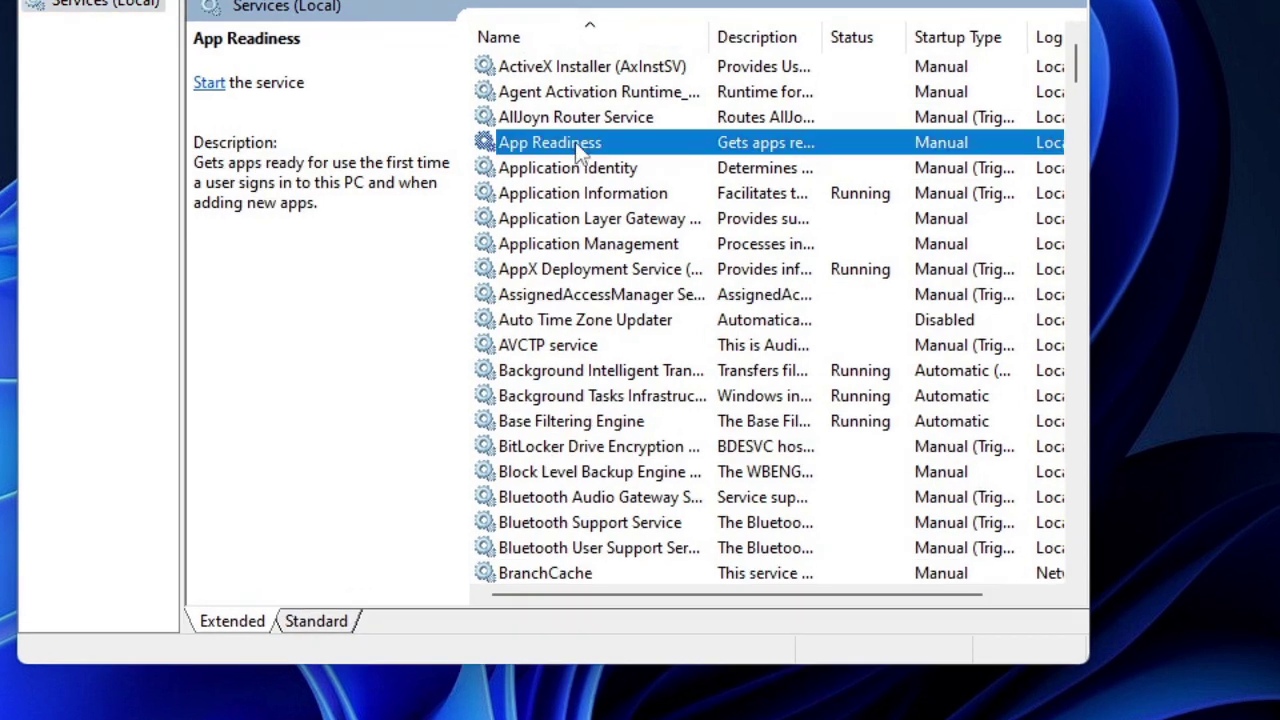
key(w)
click(578, 193)
Step: Scroll down the W services past Windows Event Collector
scroll(590, 270, down, 3)
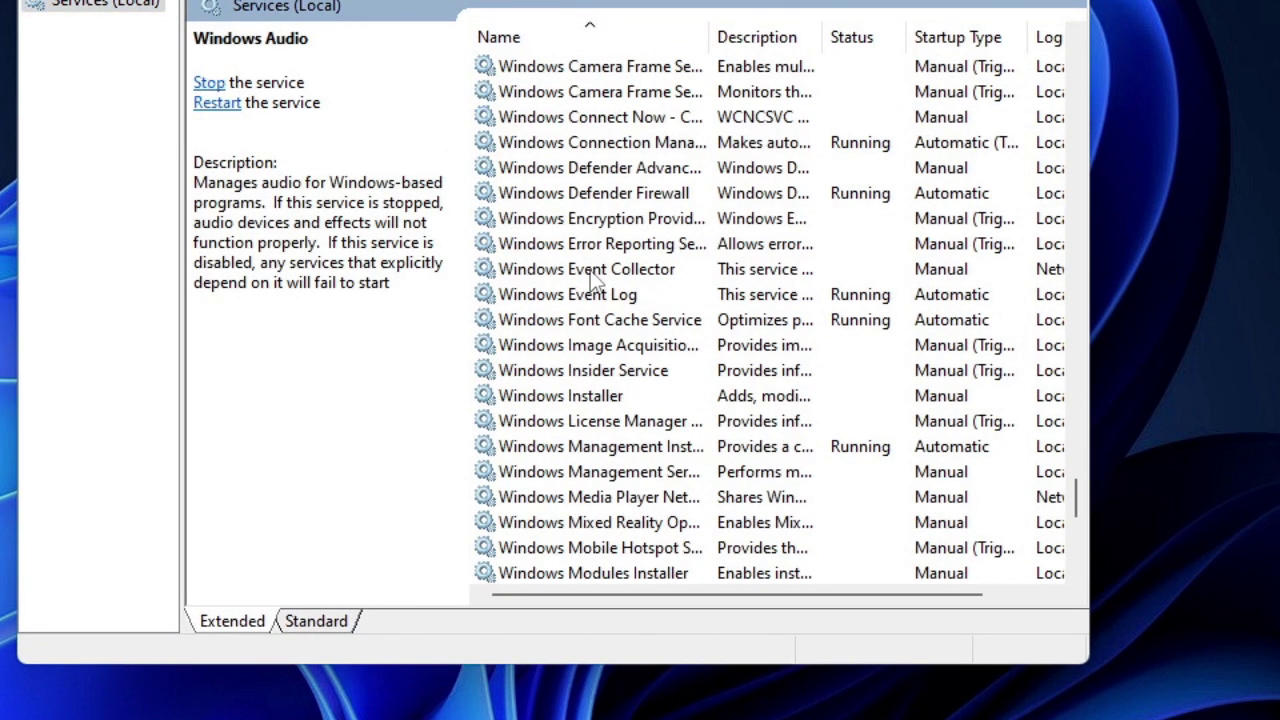
click(592, 272)
scroll(585, 325, down, 1)
scroll(595, 355, down, 2)
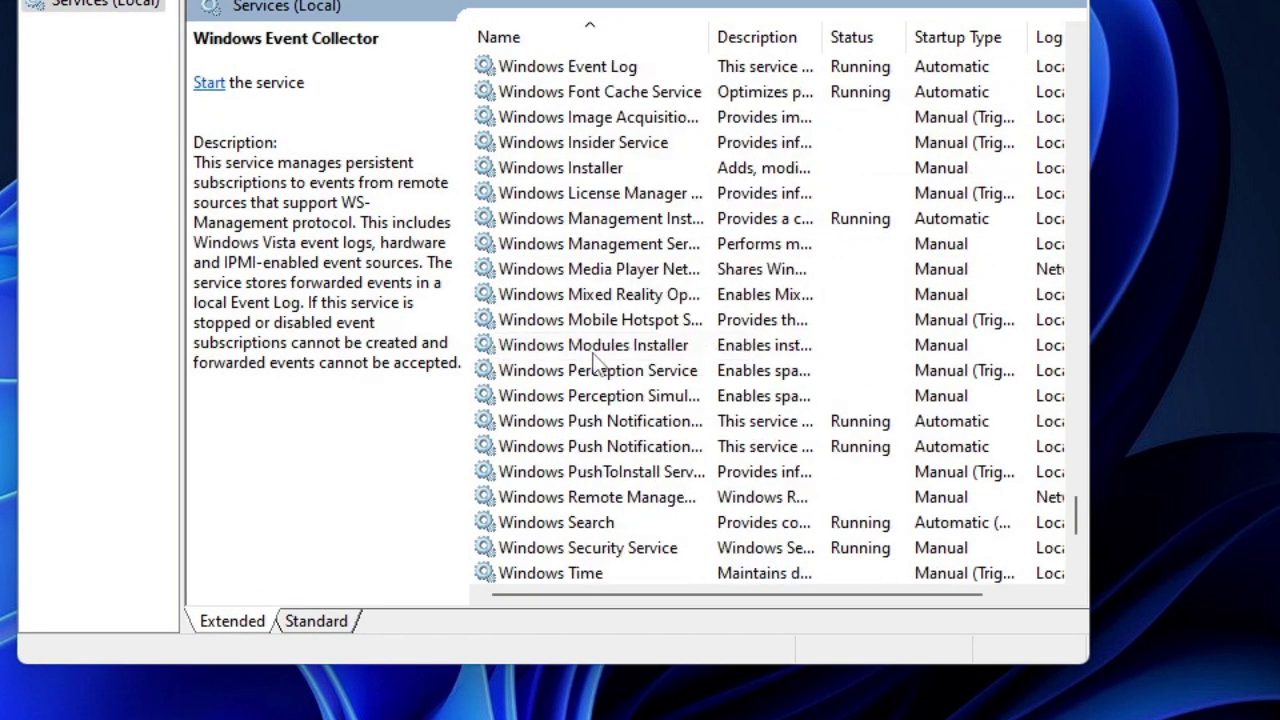
scroll(593, 366, down, 1)
scroll(592, 369, down, 1)
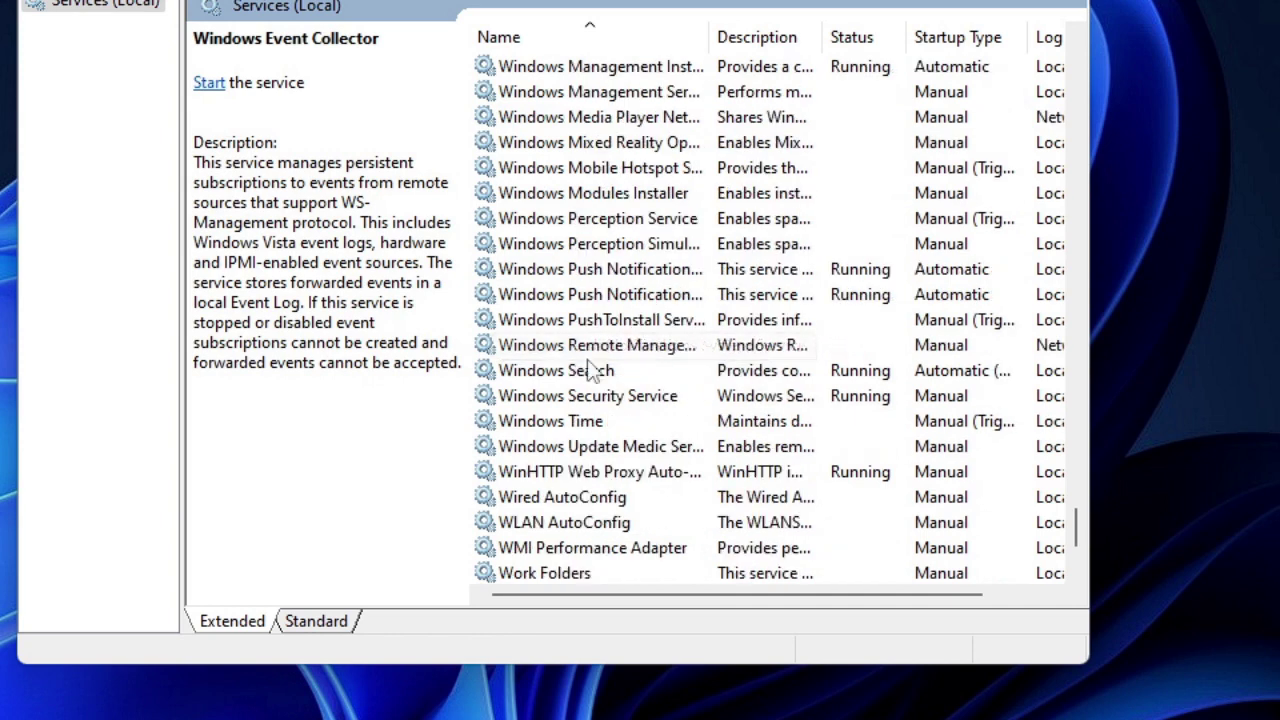
Step: Check the rows around Windows Time and Windows Update Medic Service; no Windows Update entry appears
click(590, 448)
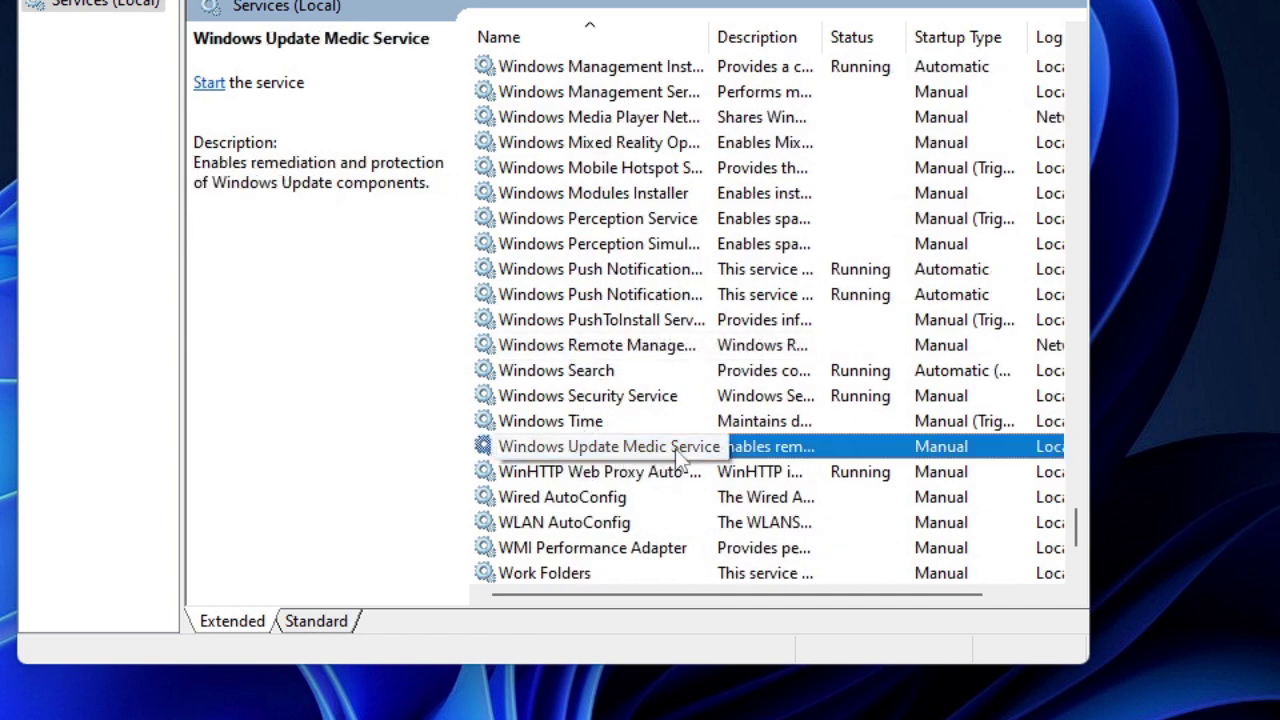
click(640, 474)
click(598, 502)
click(598, 458)
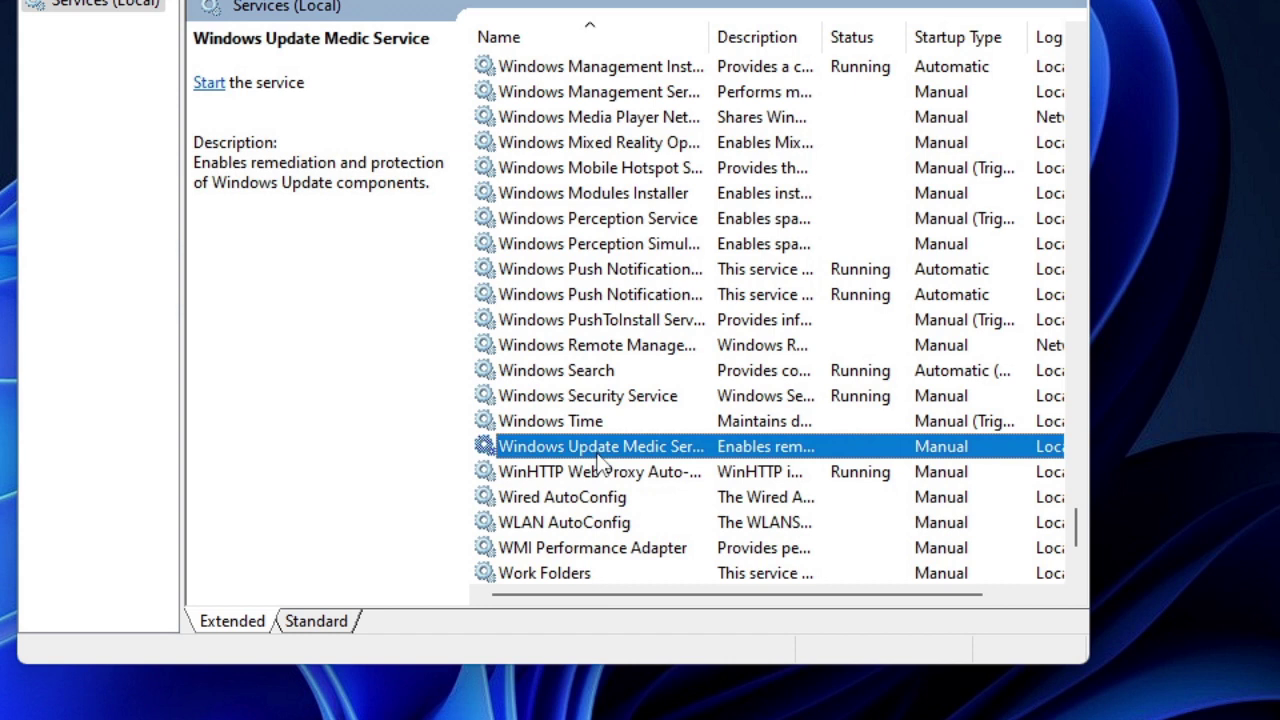
click(598, 422)
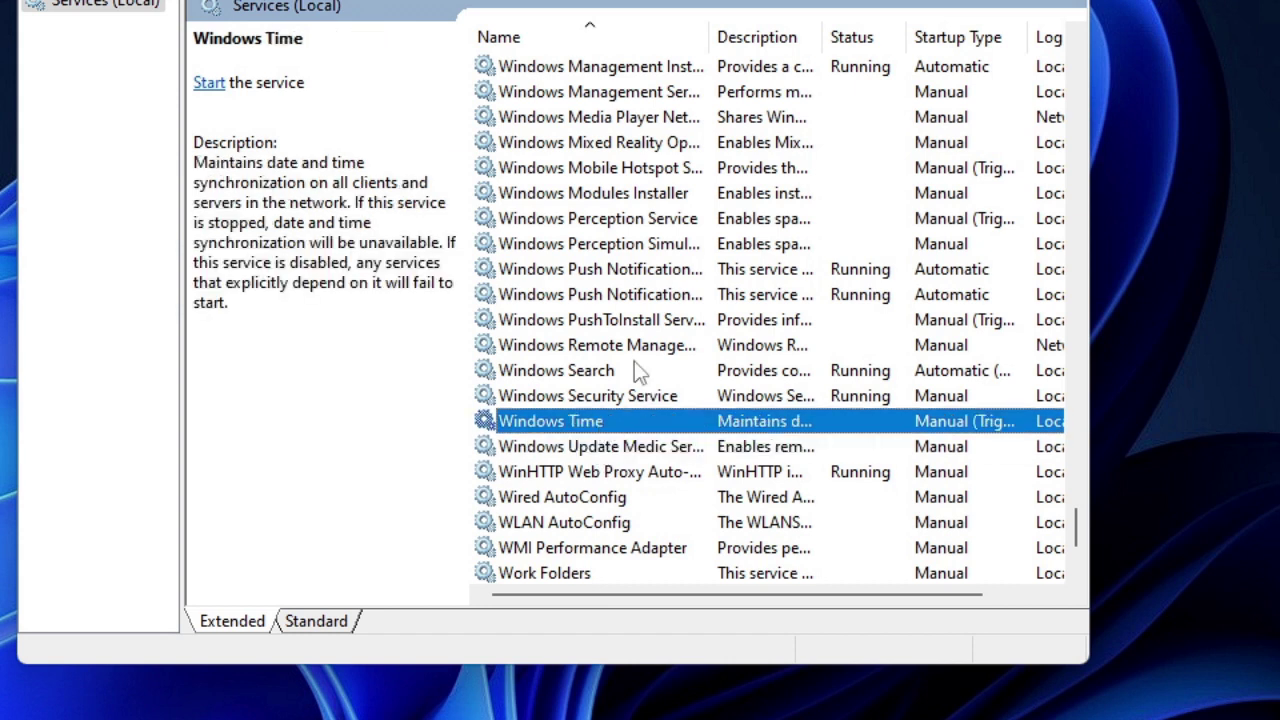
click(590, 398)
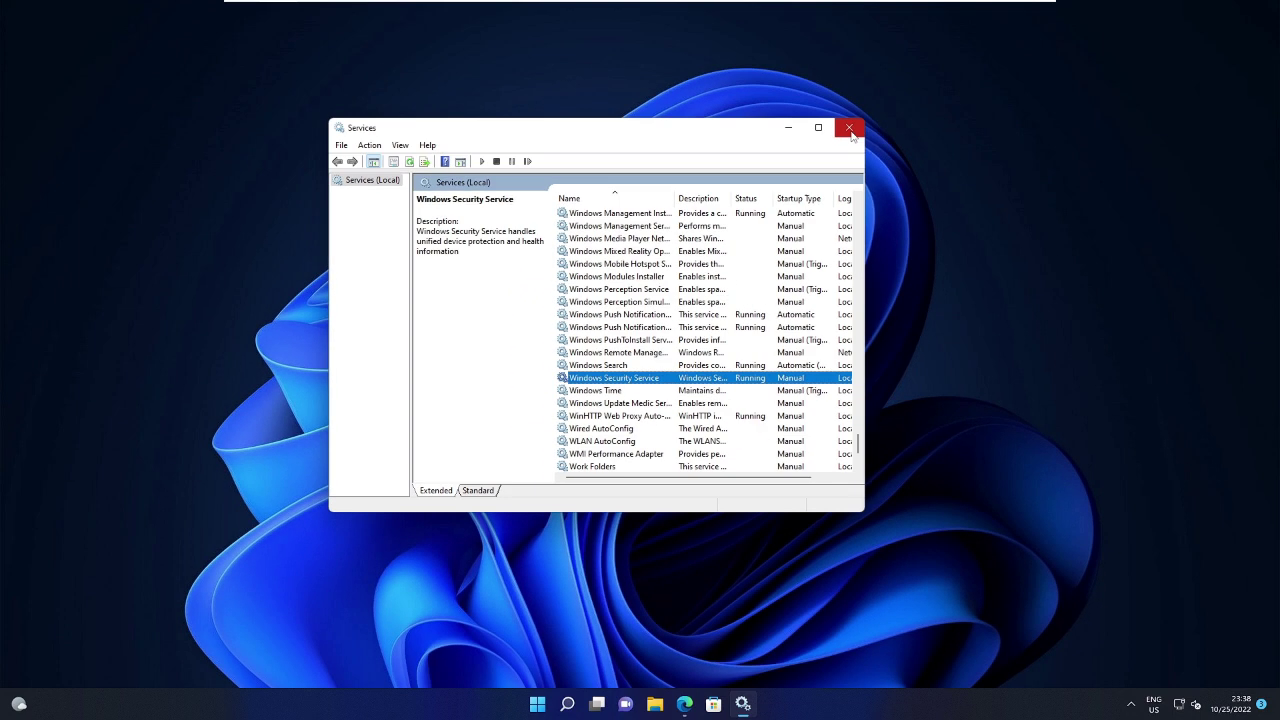
Step: Close Services and search Windows for 'troub'
click(845, 127)
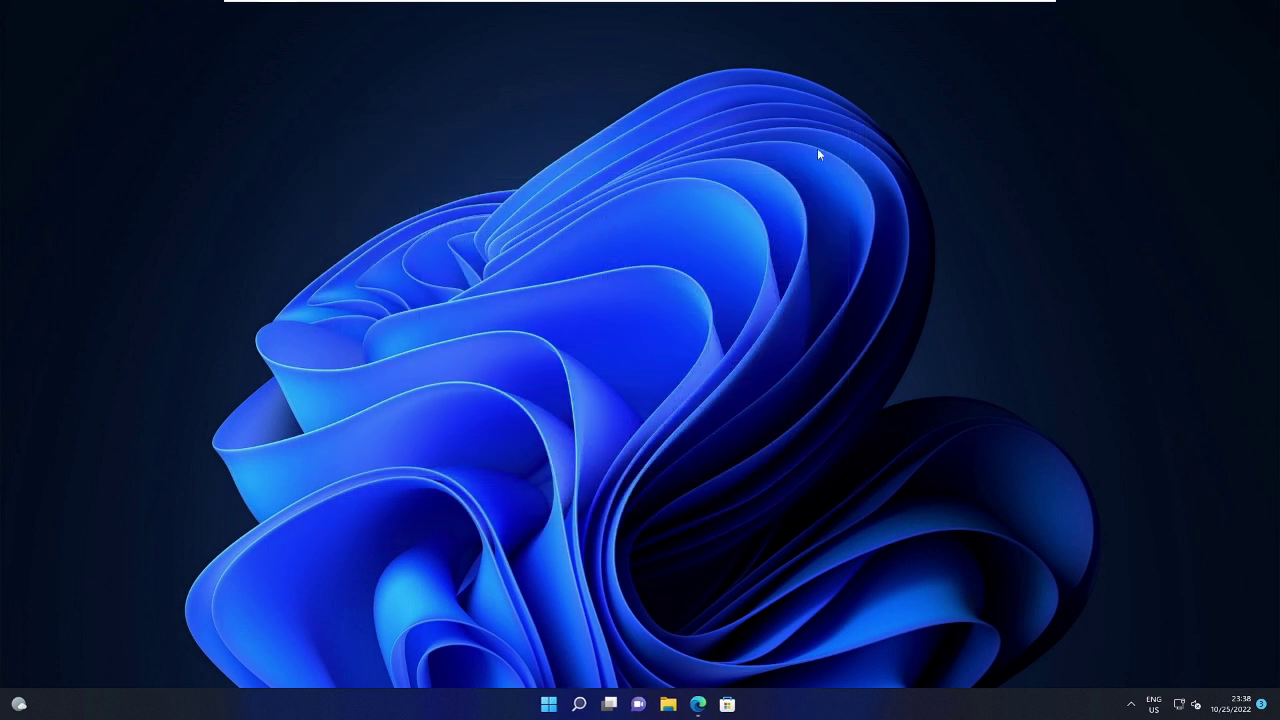
click(582, 706)
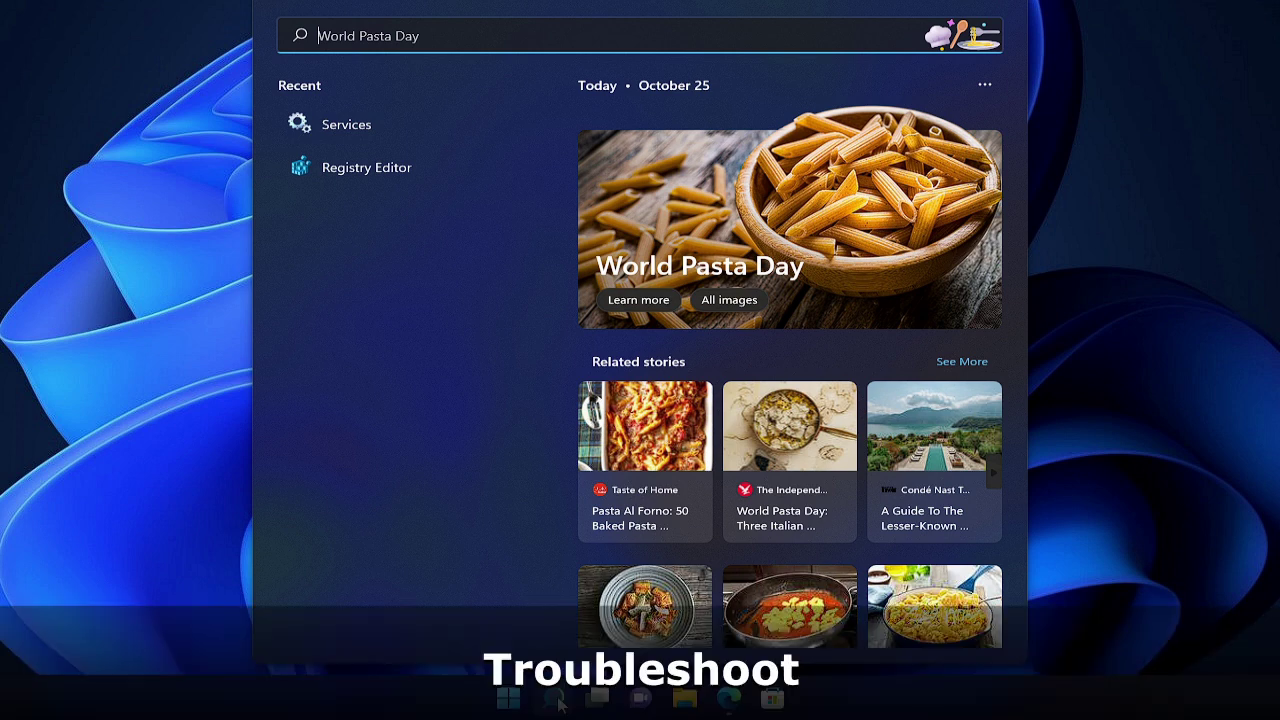
text(troub)
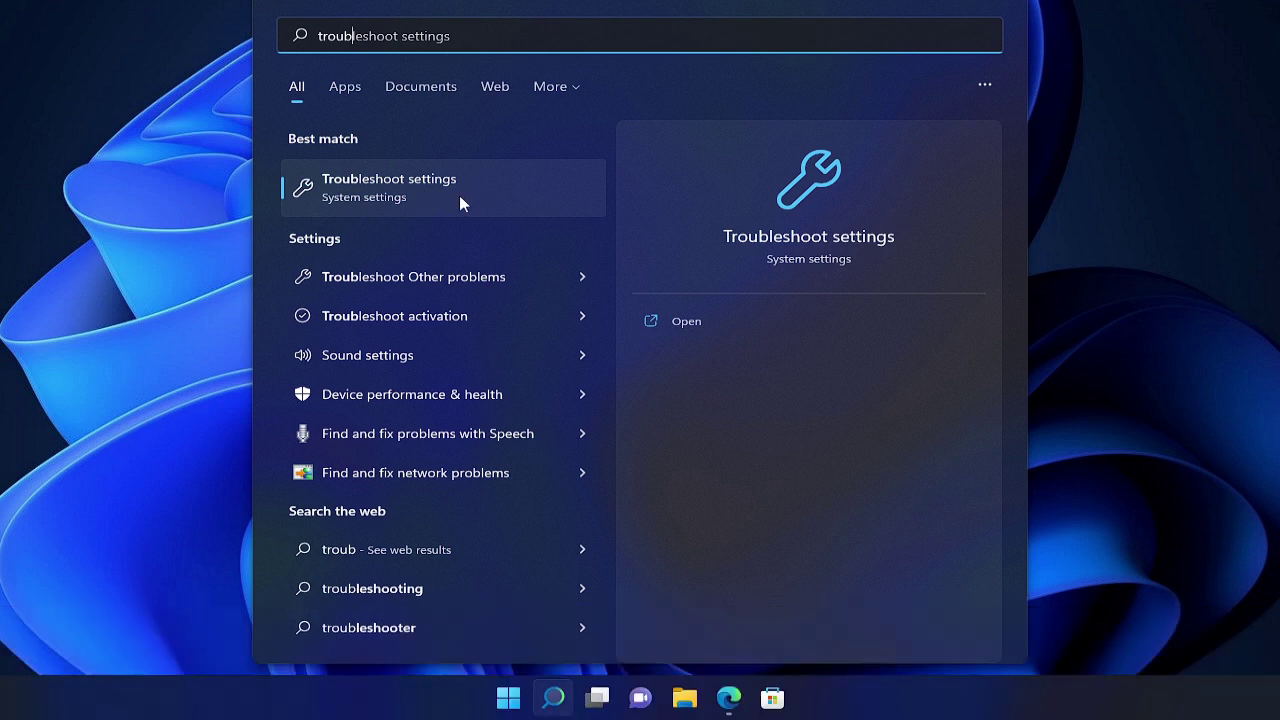
Step: Run the Windows Update troubleshooter under Other troubleshooters and close its results
click(462, 192)
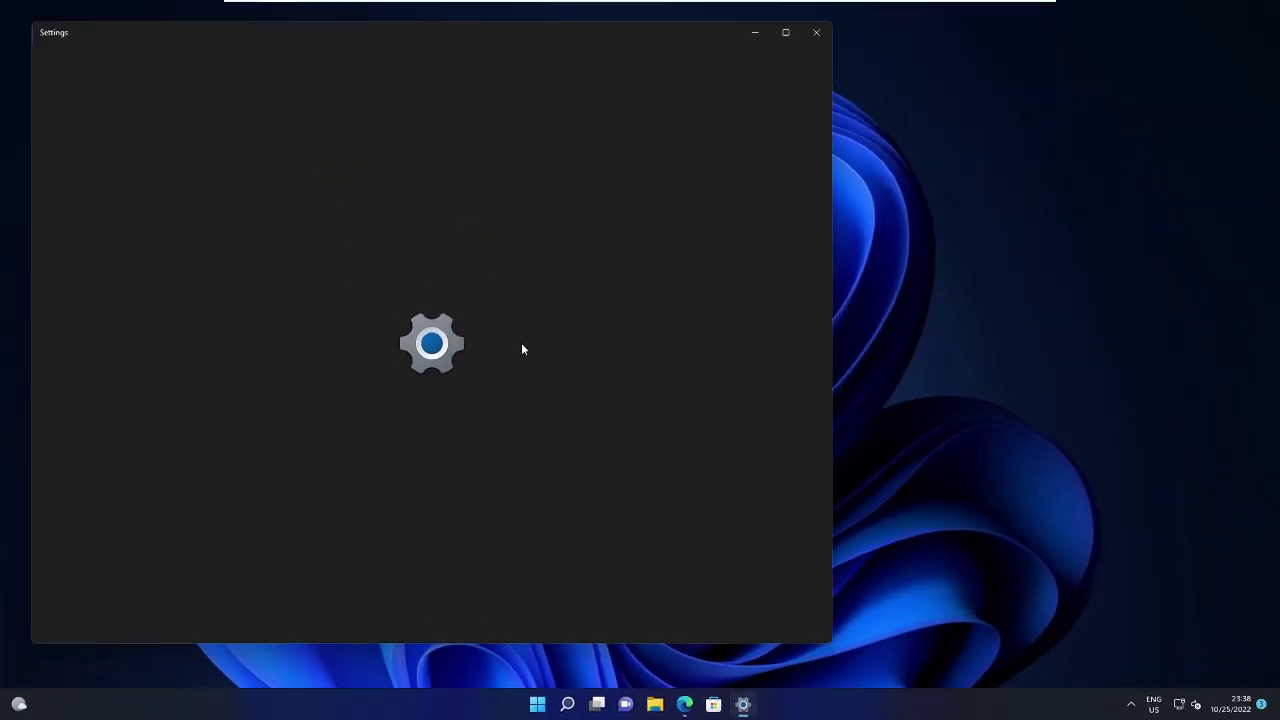
drag(535, 31, 807, 64)
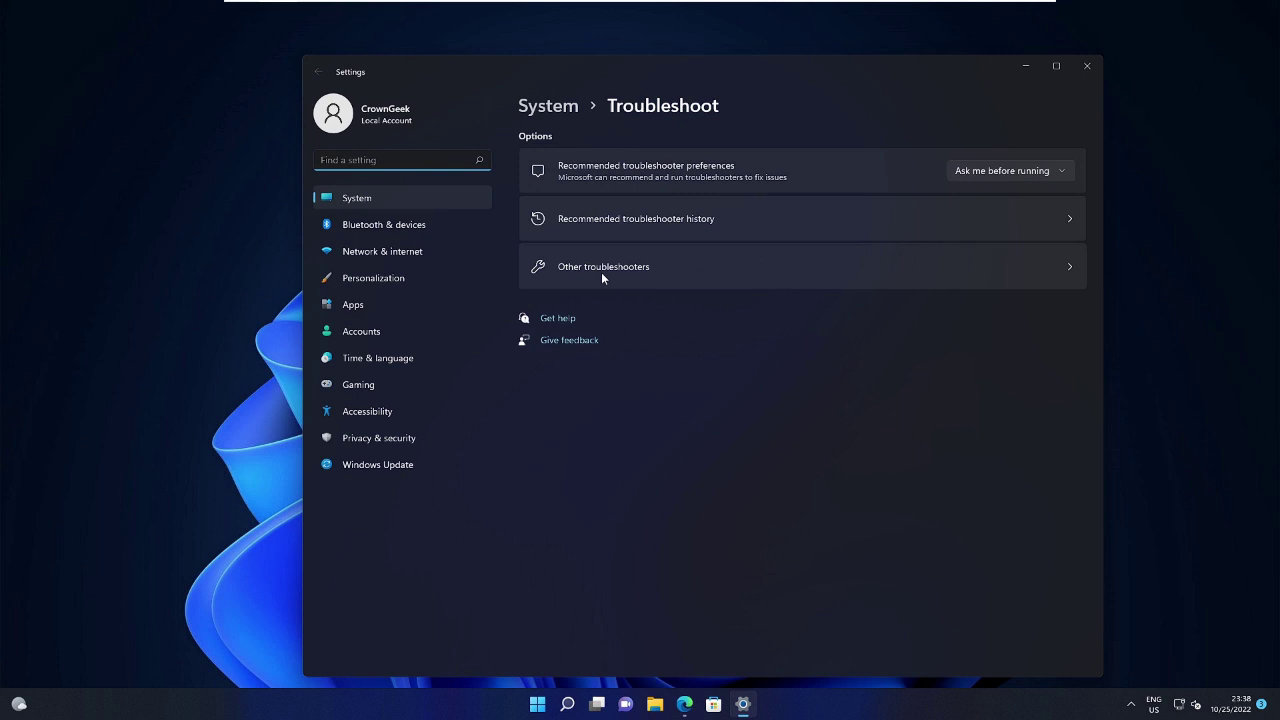
click(594, 270)
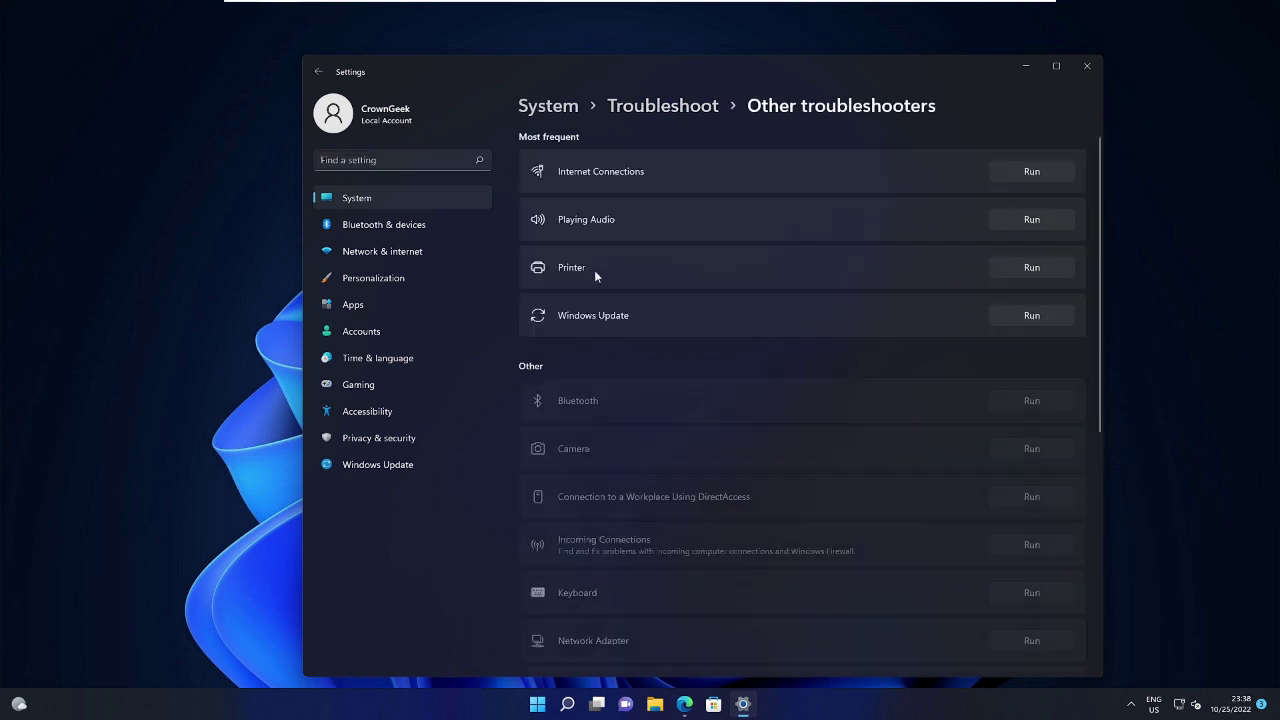
scroll(590, 276, down, 2)
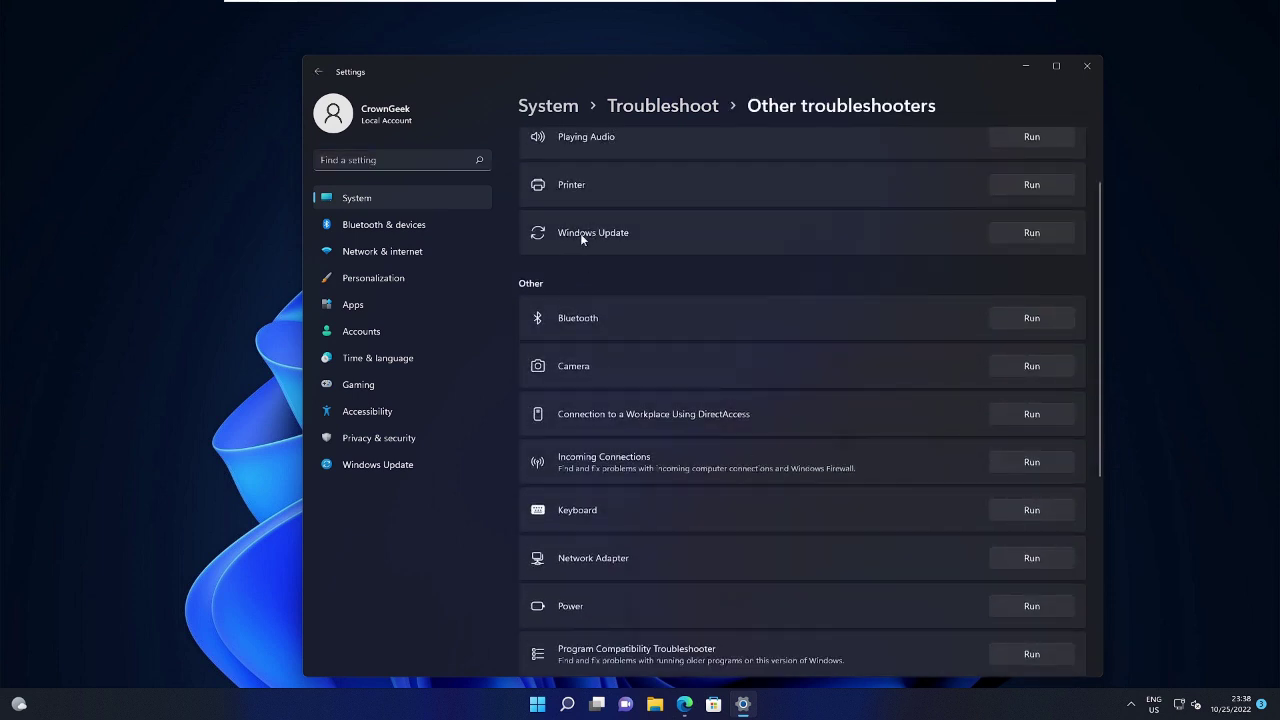
click(1030, 232)
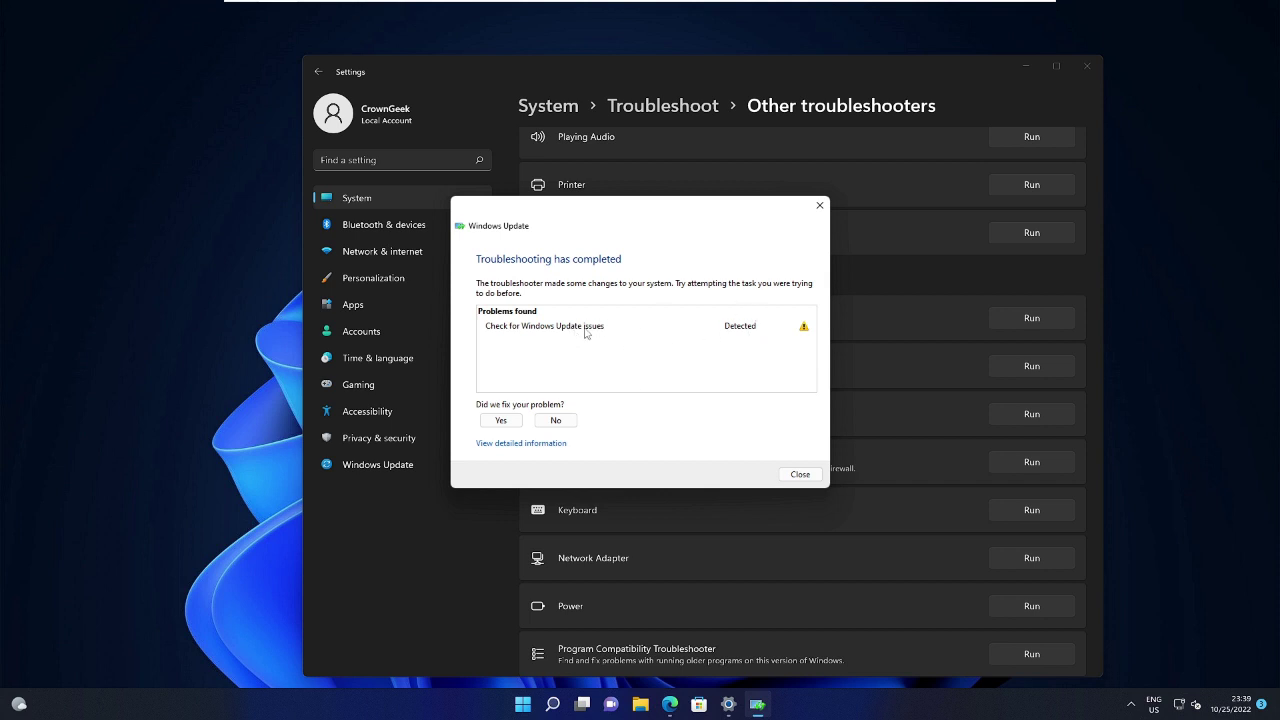
click(798, 475)
Step: Close Settings, return to the forum answer in Edge, and download Windows_Update.reg from the tenforums link
click(1097, 68)
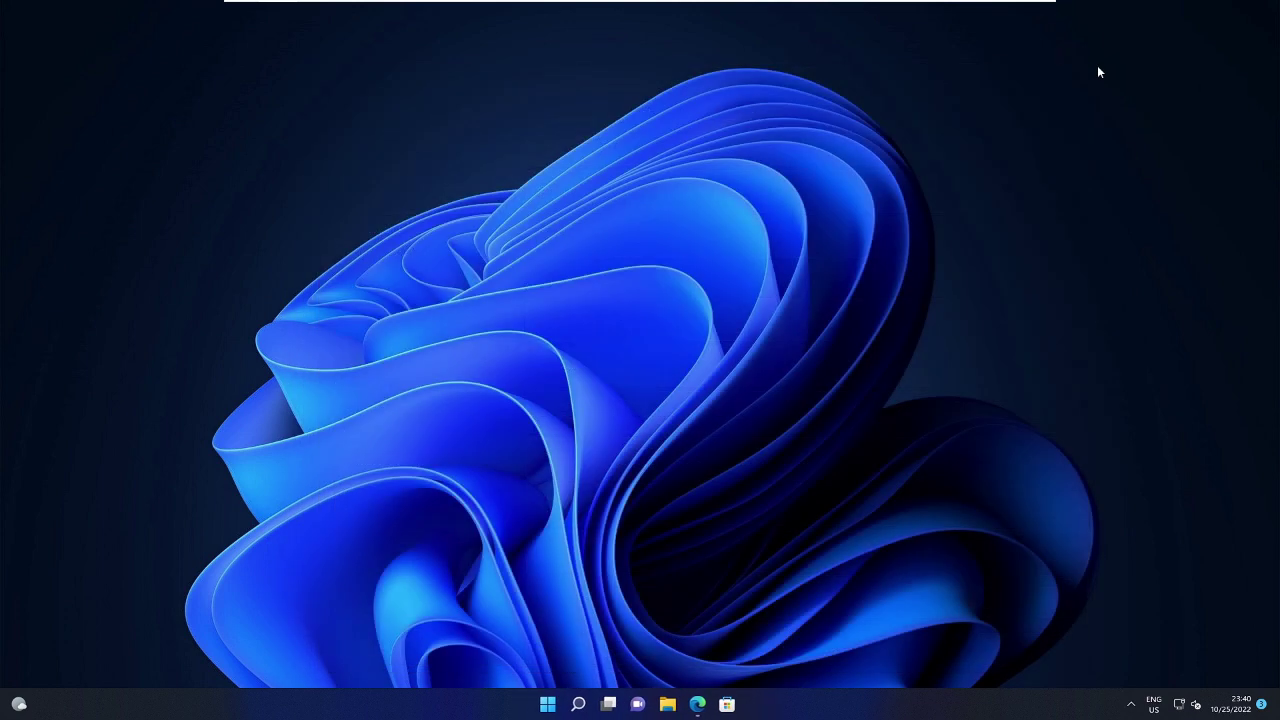
click(699, 704)
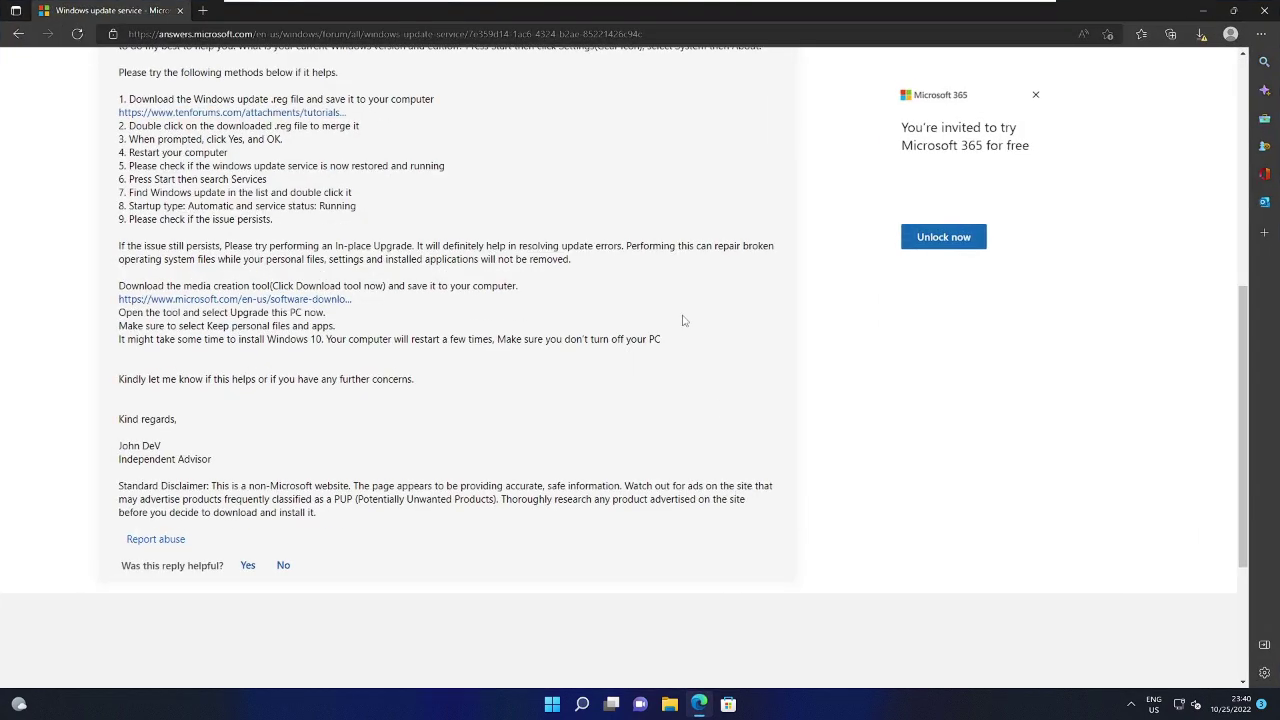
scroll(256, 340, up, 3)
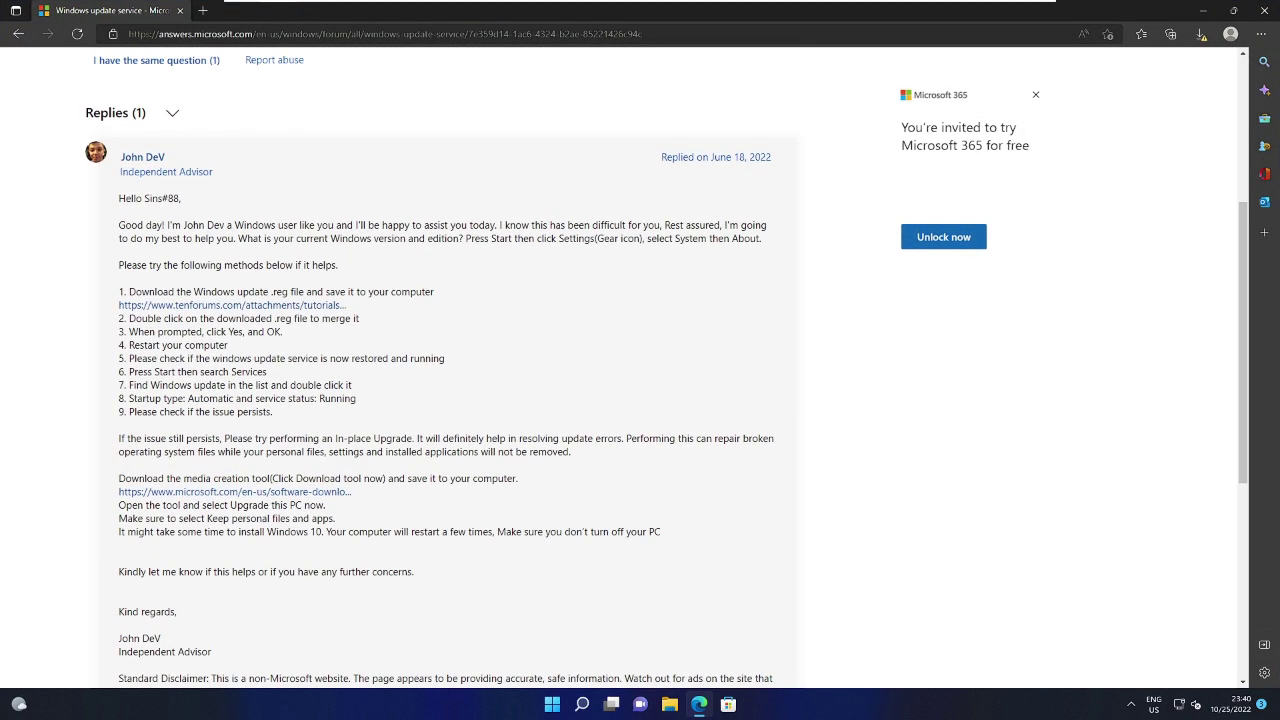
scroll(256, 340, down, 2)
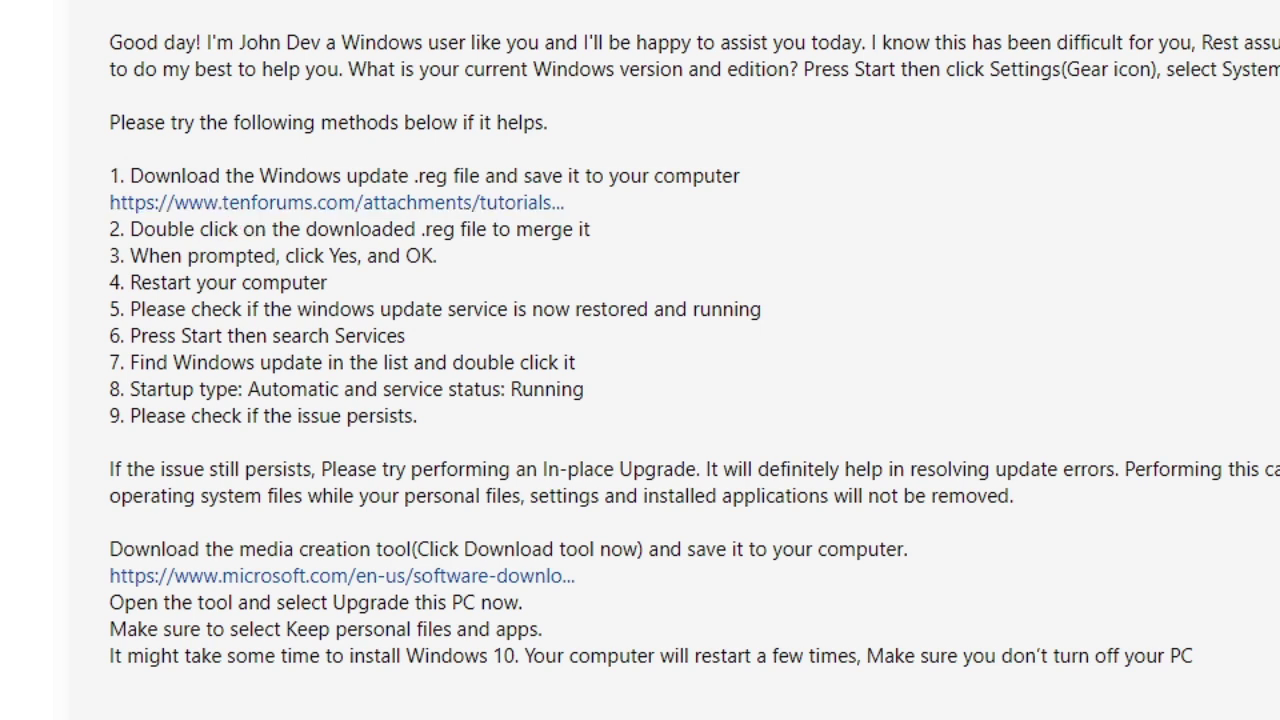
click(362, 206)
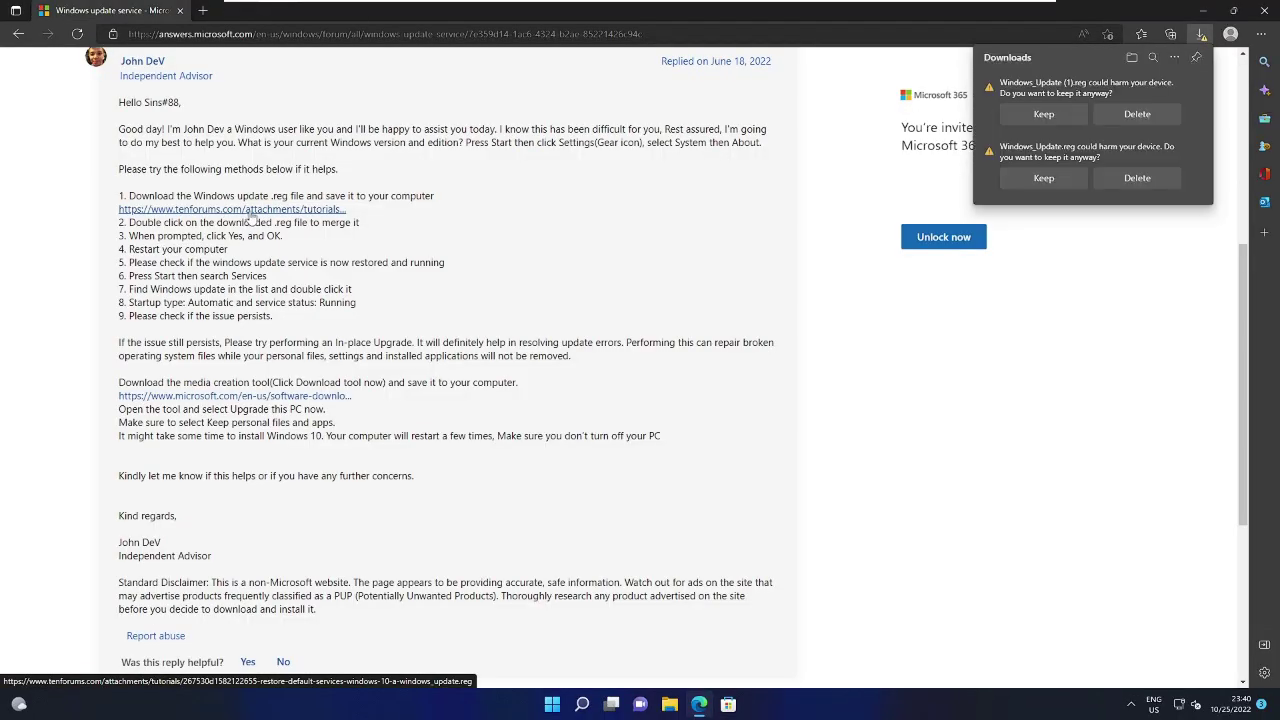
Step: Keep Windows_Update (1).reg and merge its keys into the registry, confirming every prompt
click(1046, 115)
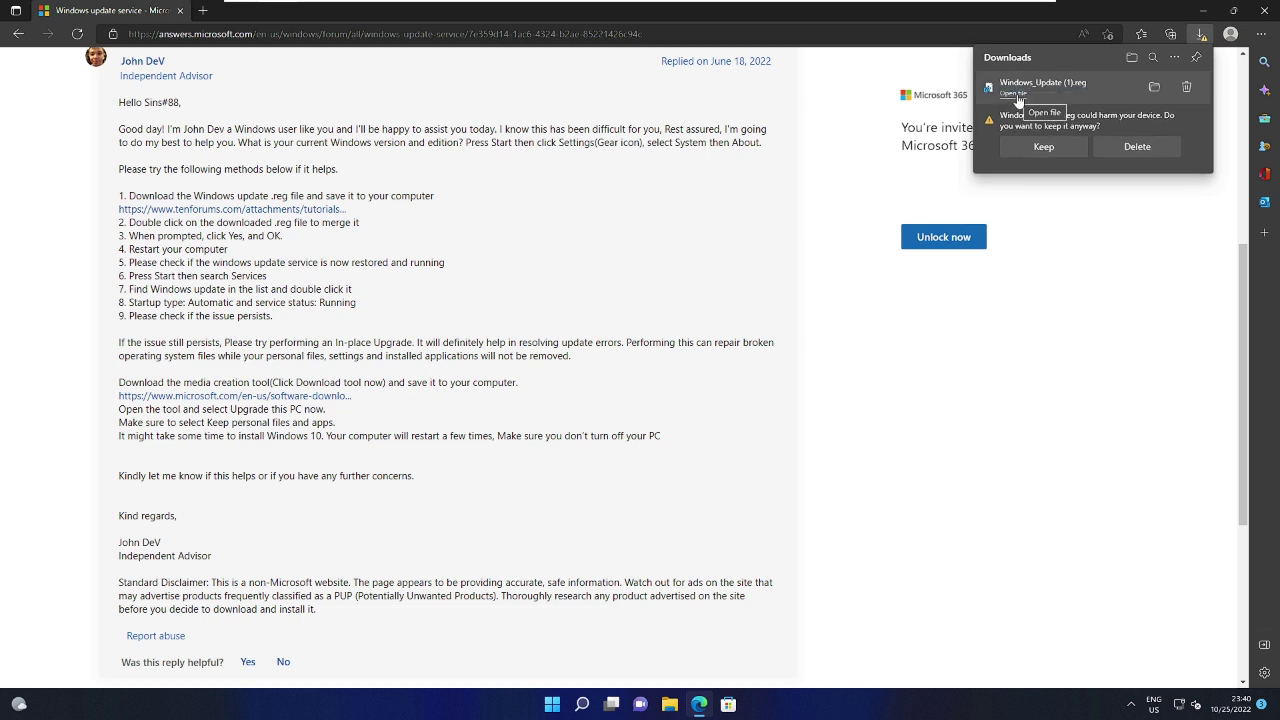
click(1016, 95)
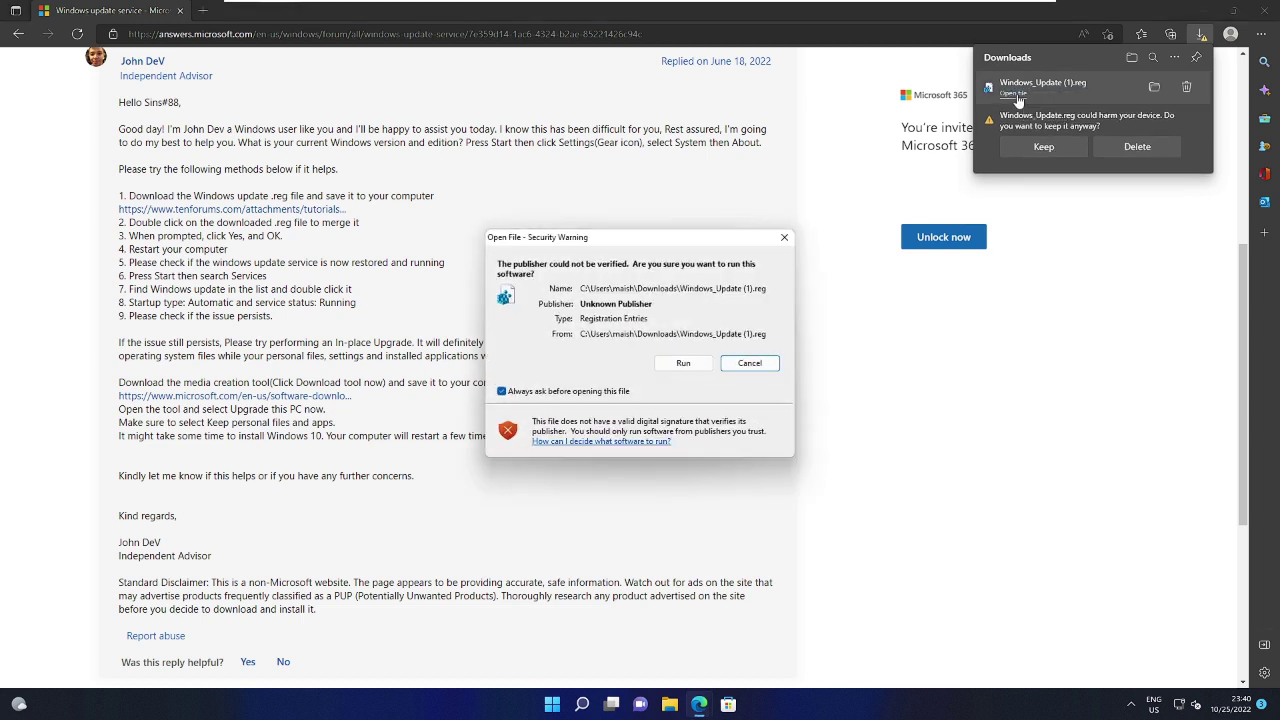
click(684, 363)
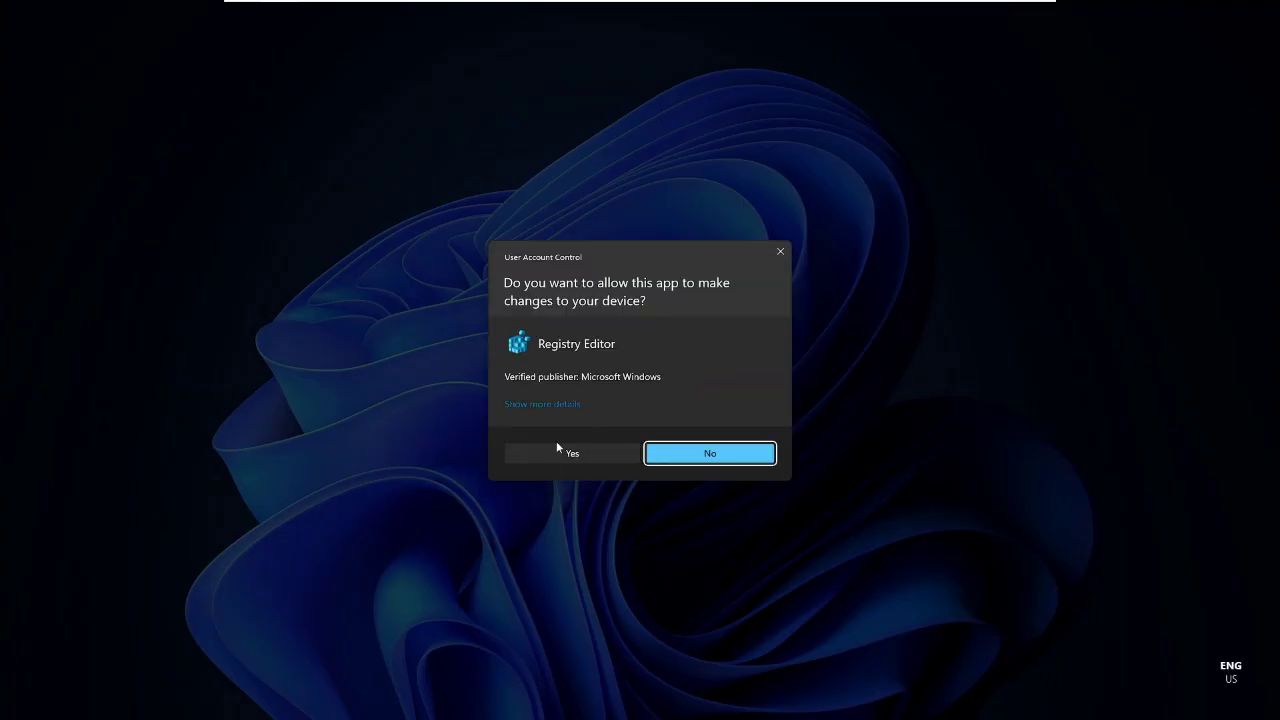
click(572, 456)
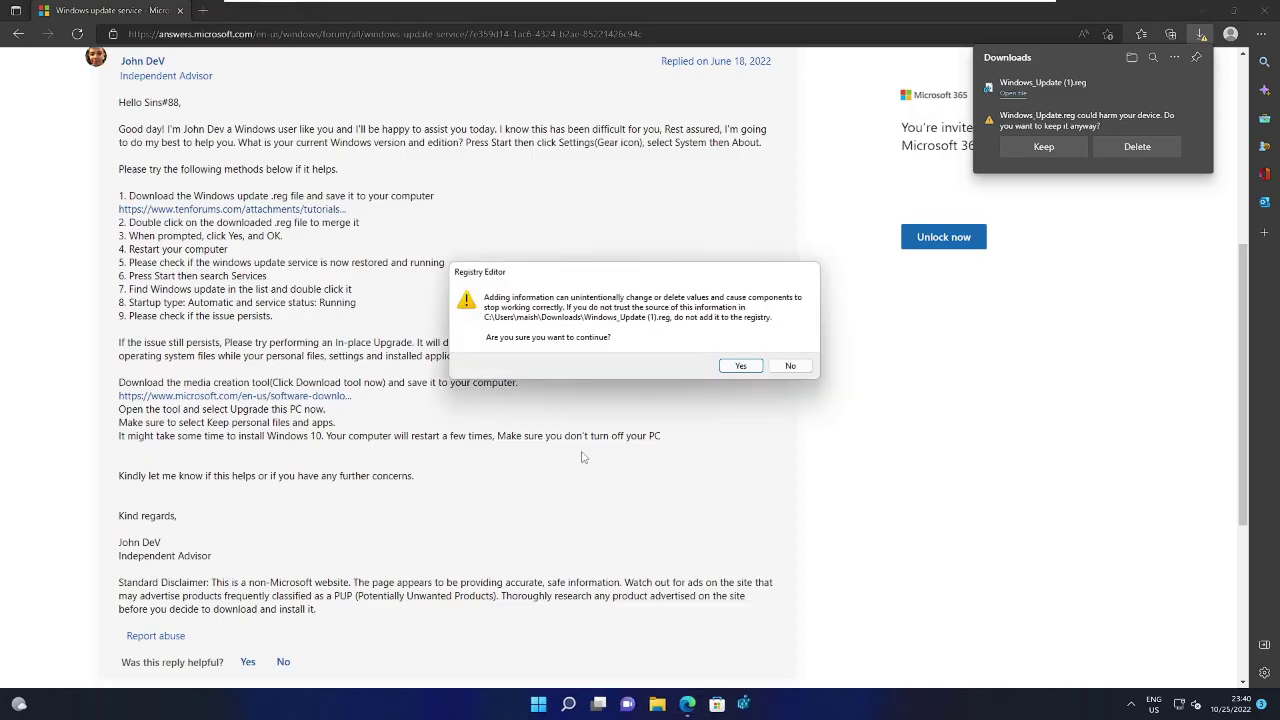
click(741, 366)
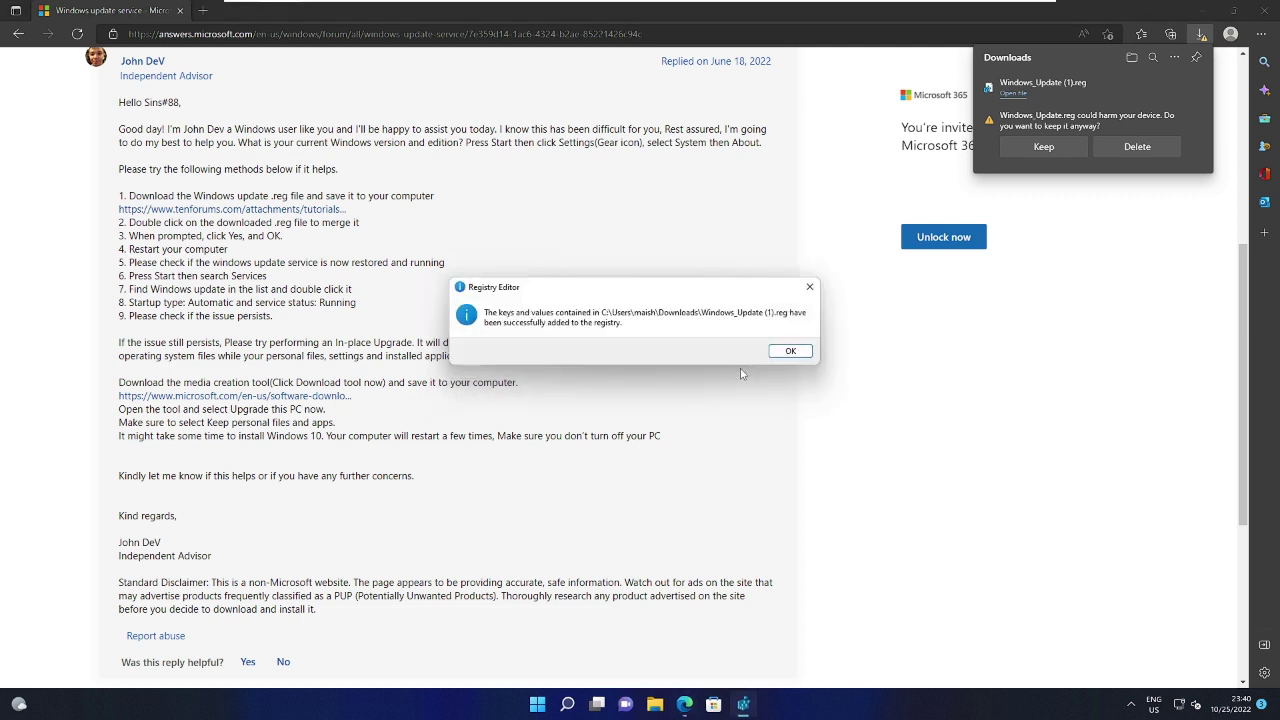
click(790, 352)
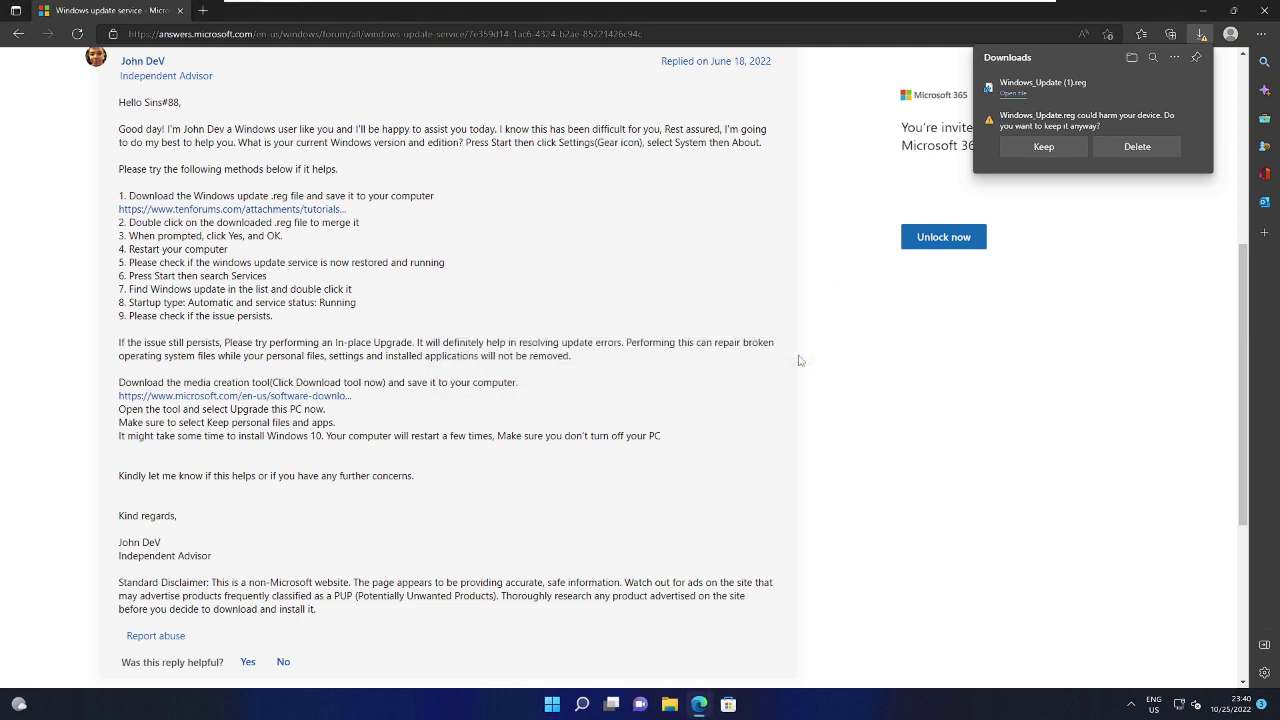
Step: Close Microsoft Edge, choosing Close browser despite the pending download
click(1265, 12)
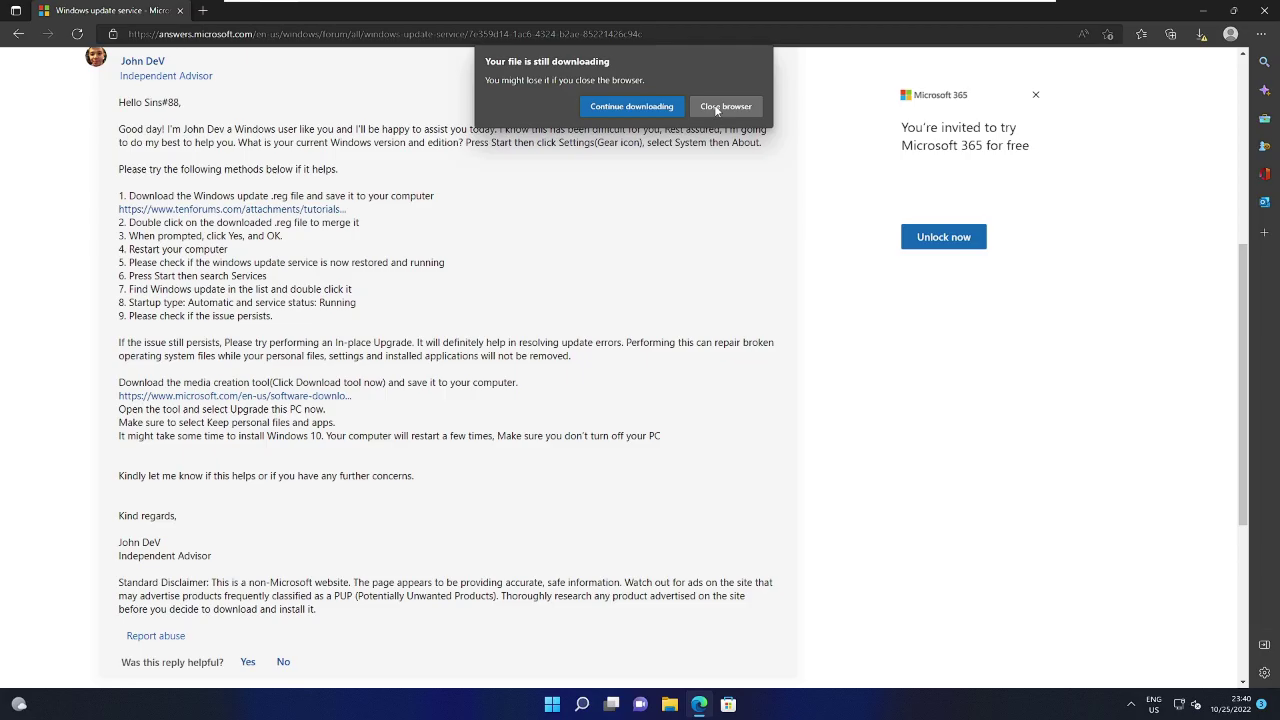
click(712, 106)
key(alt+F4)
Step: Restart the computer and sign back in with the account password
click(686, 270)
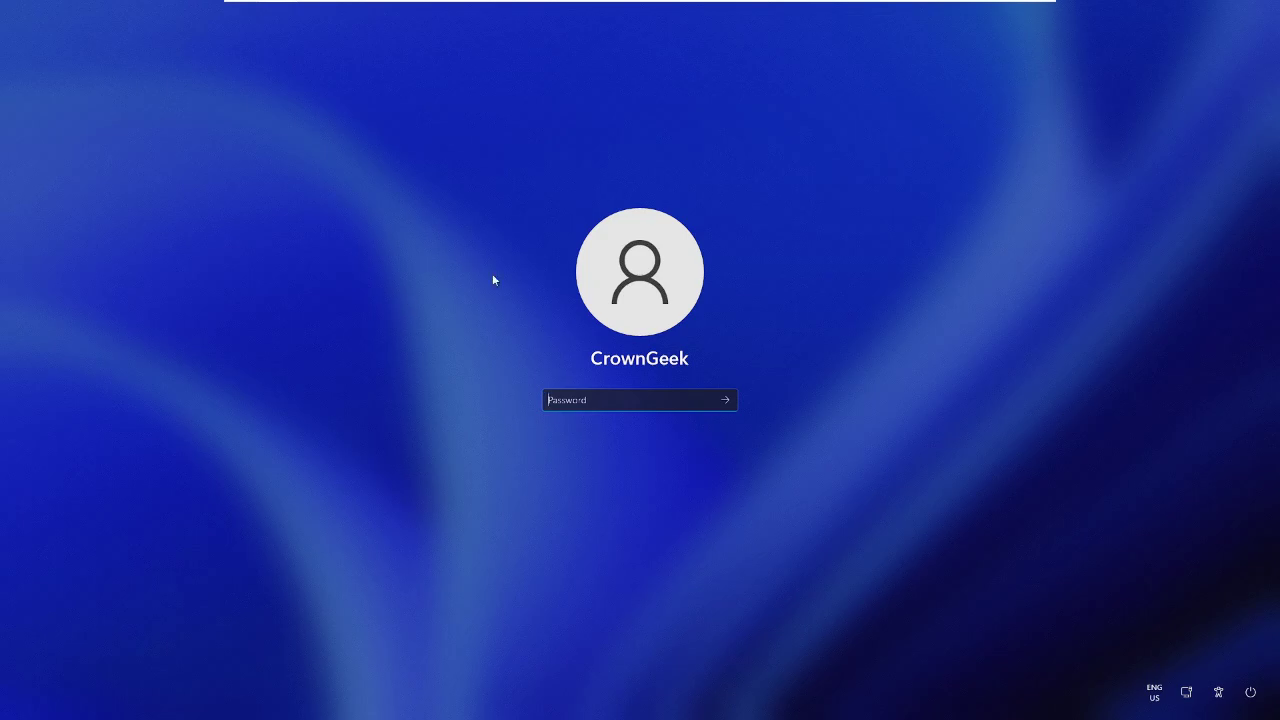
text(••)
key(Return)
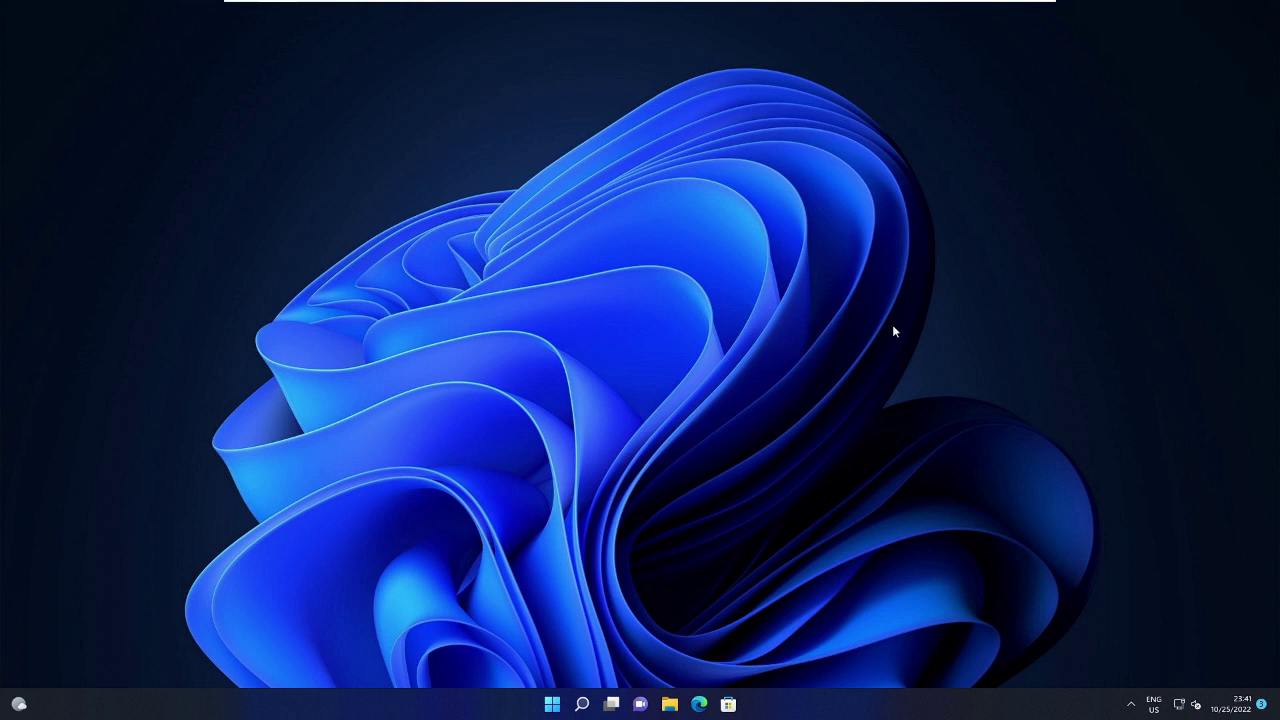
Step: Search for 'services' and launch the Services app
click(582, 704)
text(services)
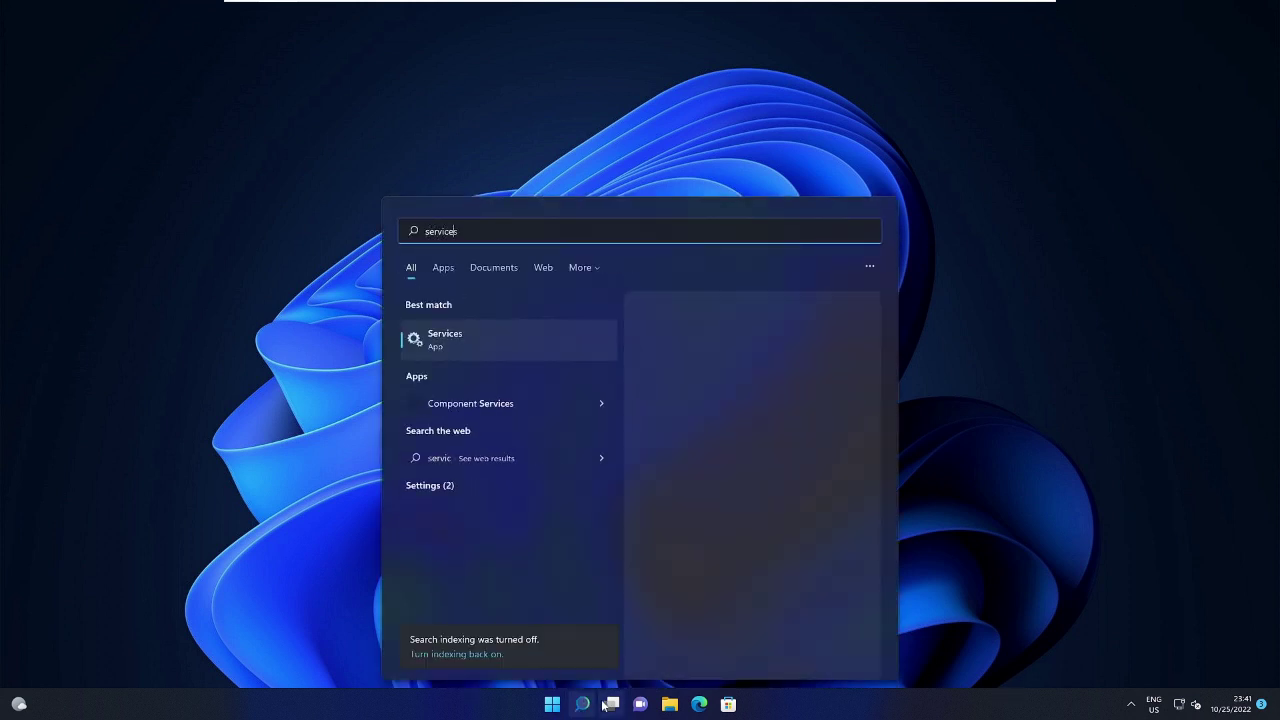
click(489, 347)
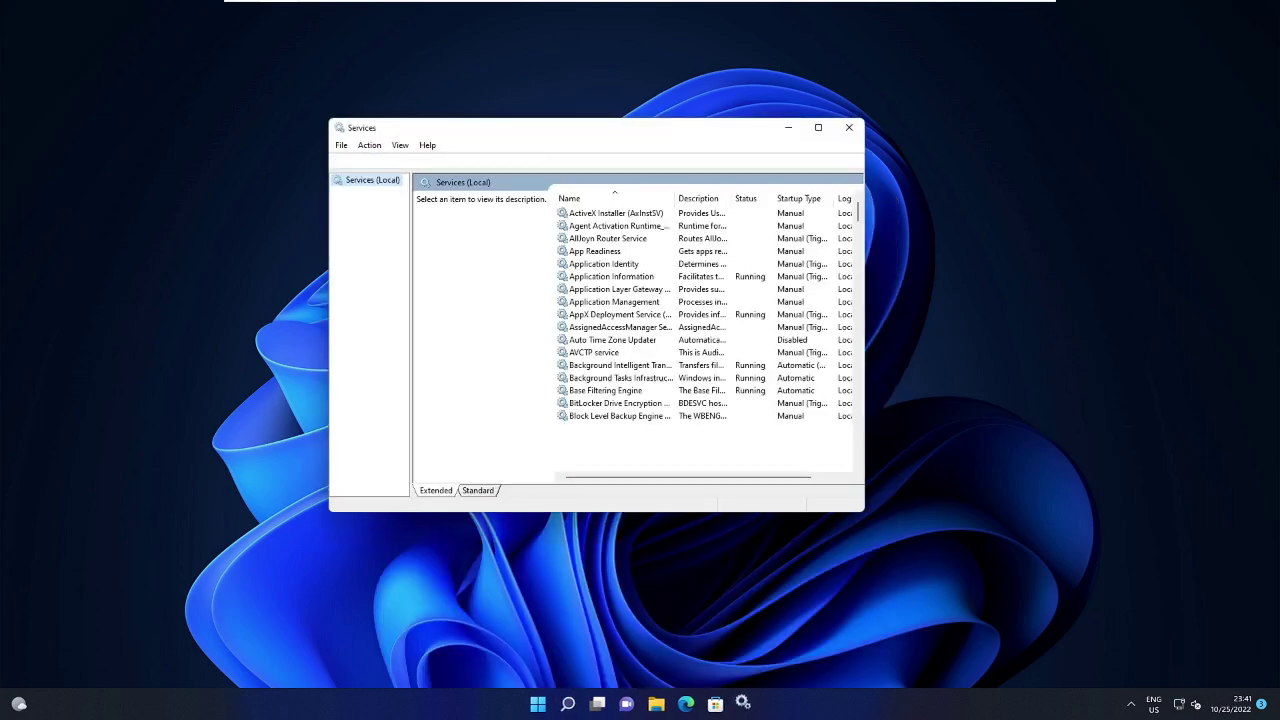
drag(610, 328, 608, 300)
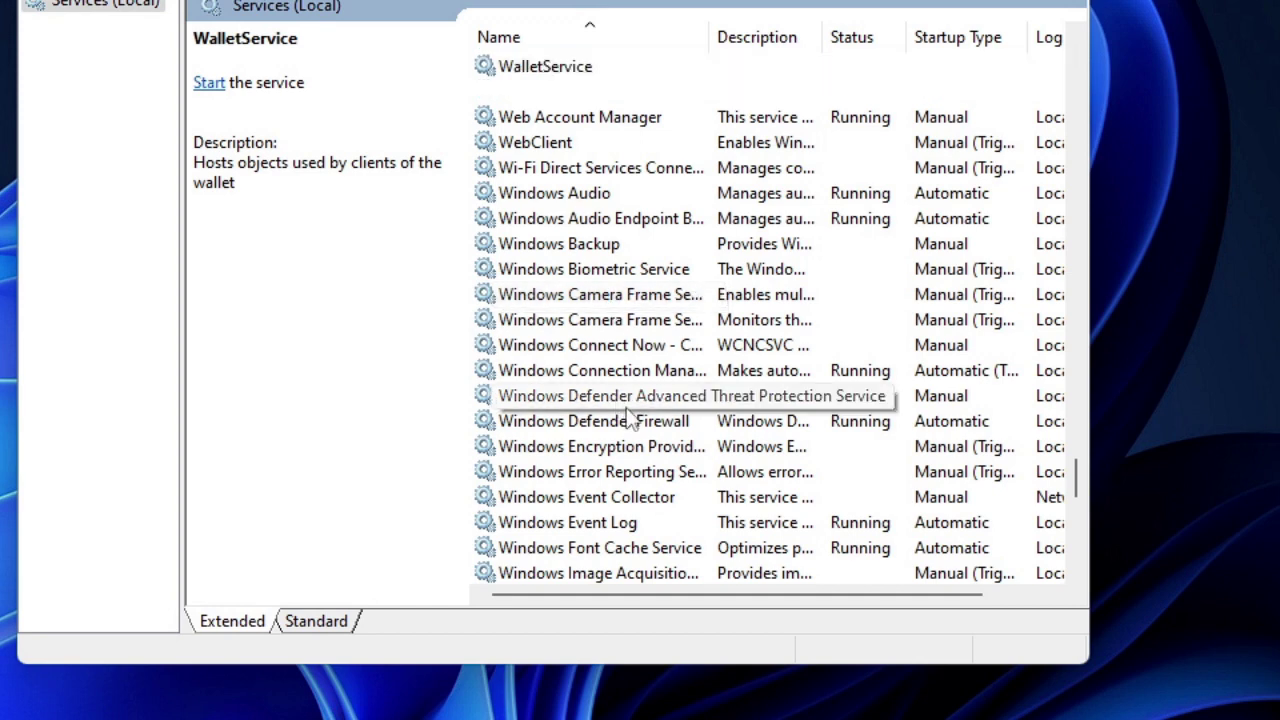
Step: Scroll to the W services and inspect the new Windows Update entry, Manual (Trigger Start)
key(Down)
scroll(620, 410, down, 4)
scroll(620, 415, down, 4)
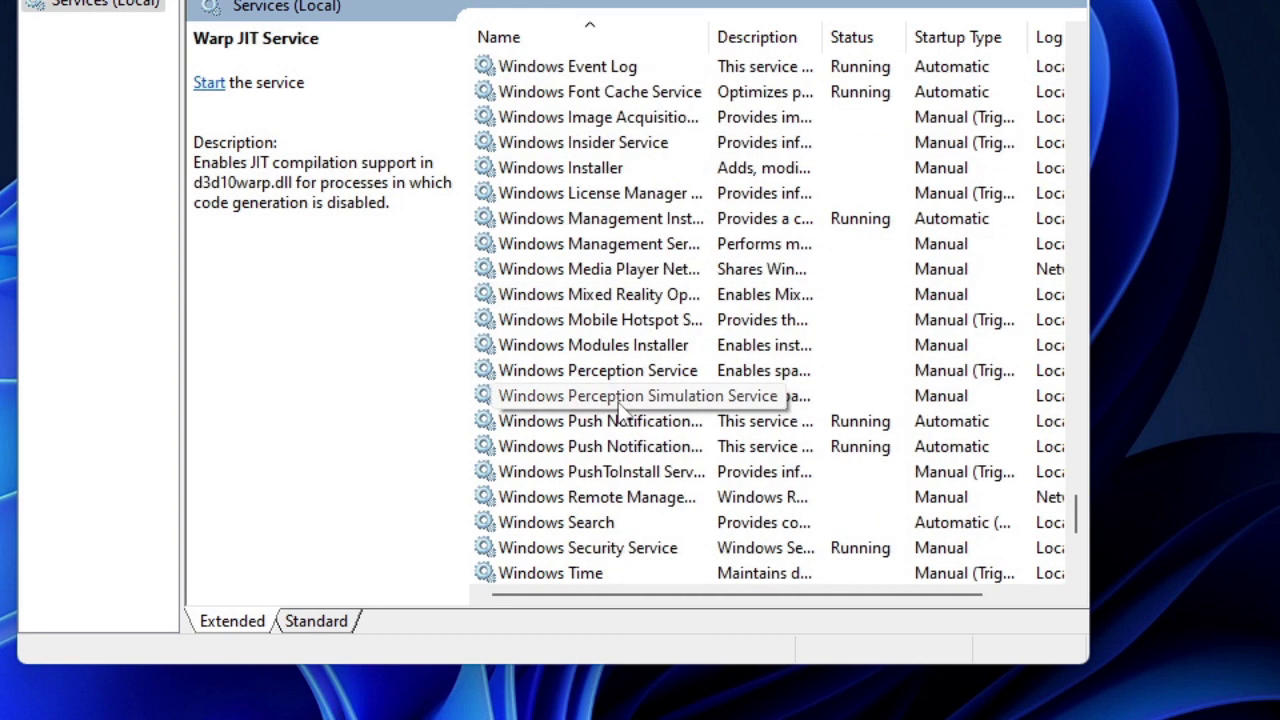
click(612, 428)
click(598, 454)
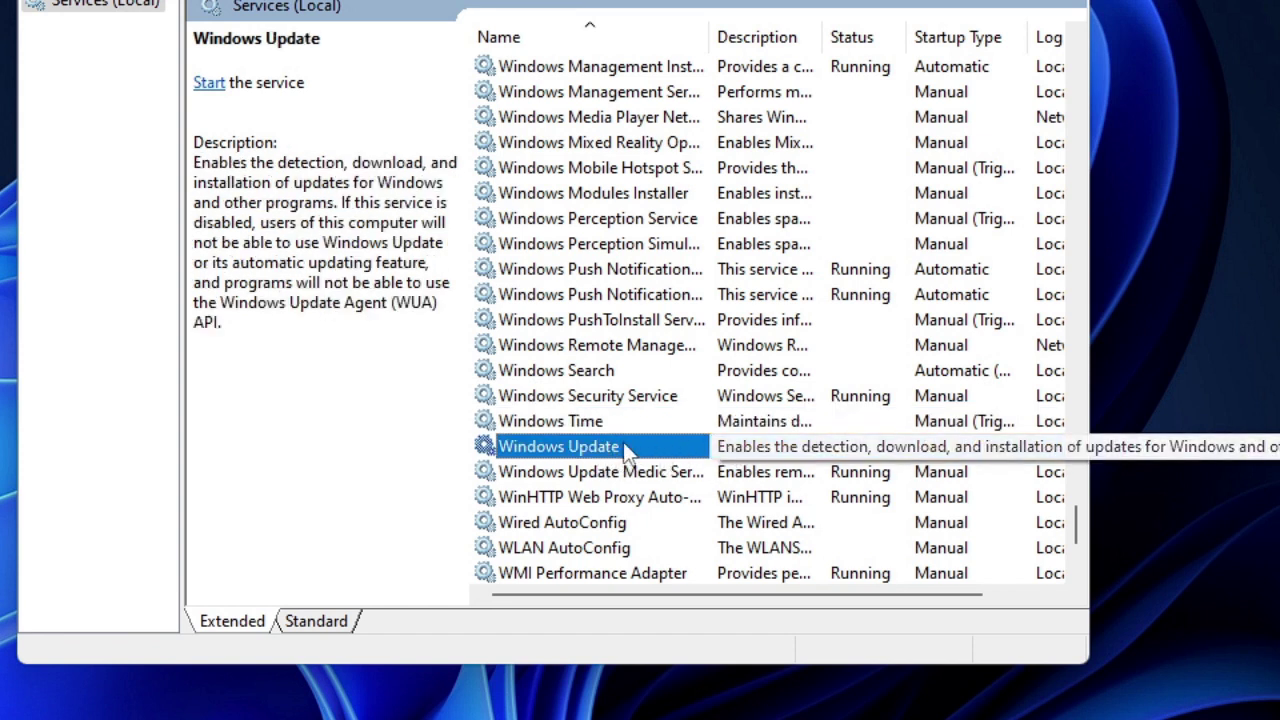
click(616, 475)
click(656, 452)
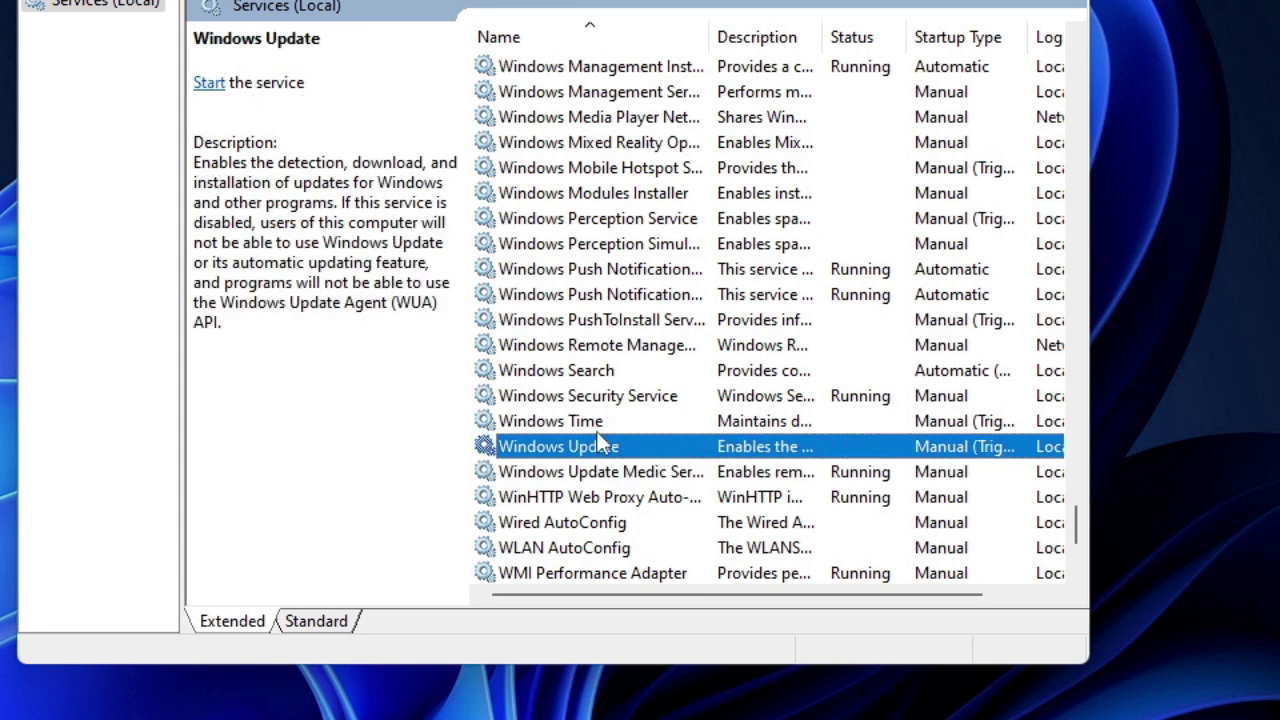
click(620, 466)
click(608, 447)
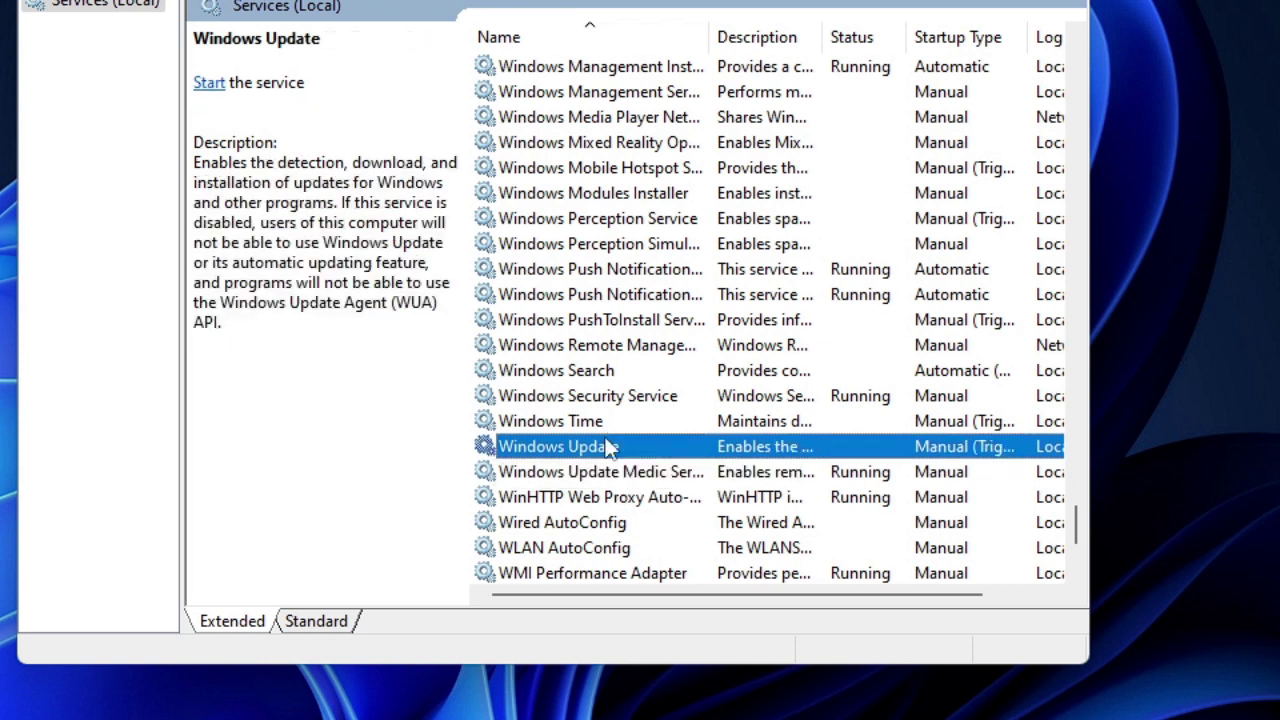